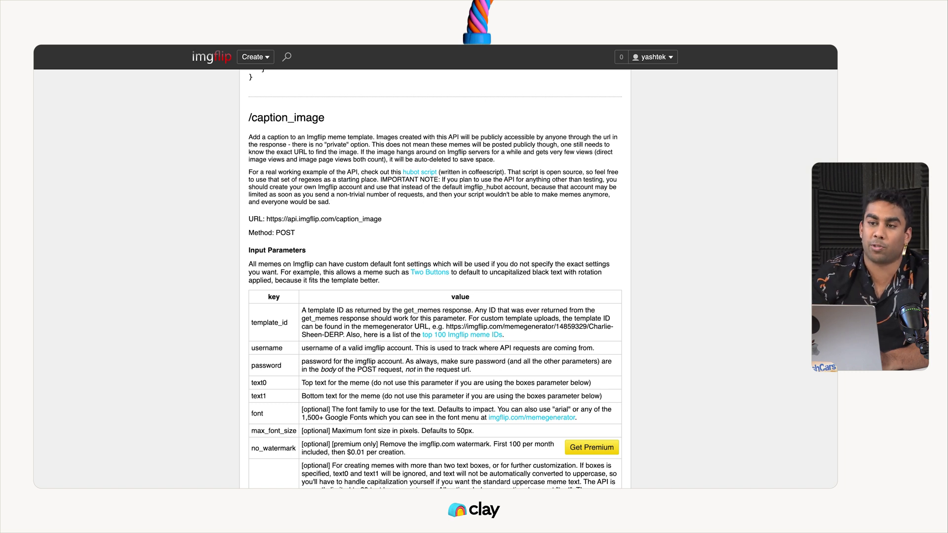
Find the /get_memes endpoint in the Imgflip API documentation and select its request URL
scroll(434, 279, "up", 8)
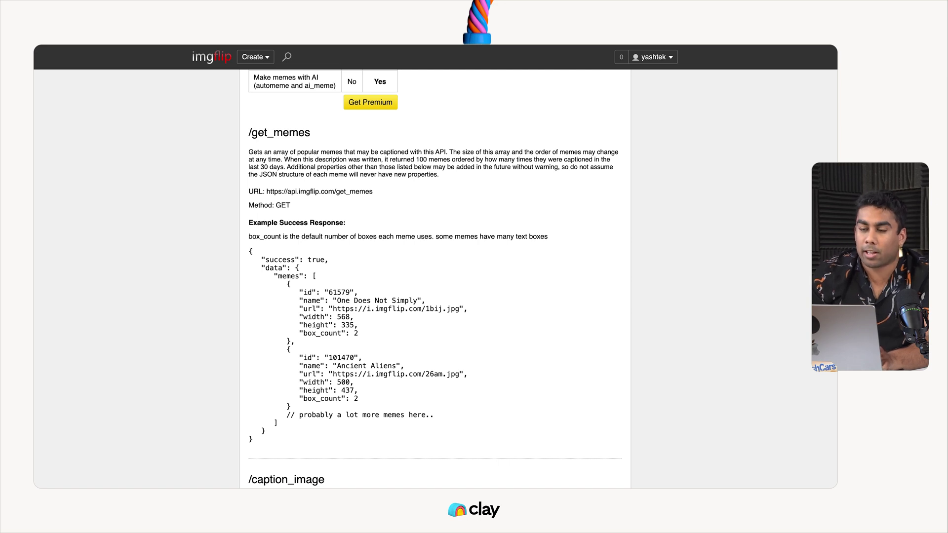
scroll(435, 279, "up", 1)
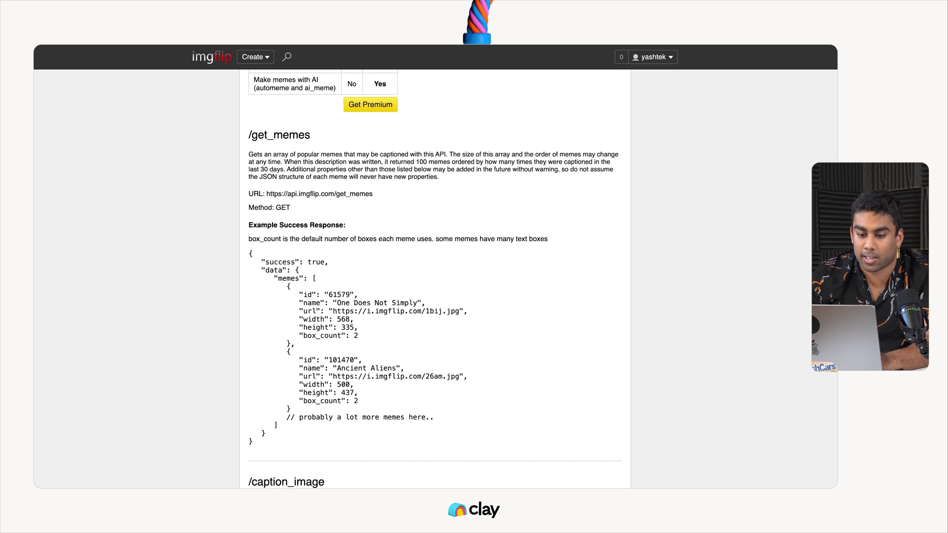
left_click_drag(374, 193, 267, 194)
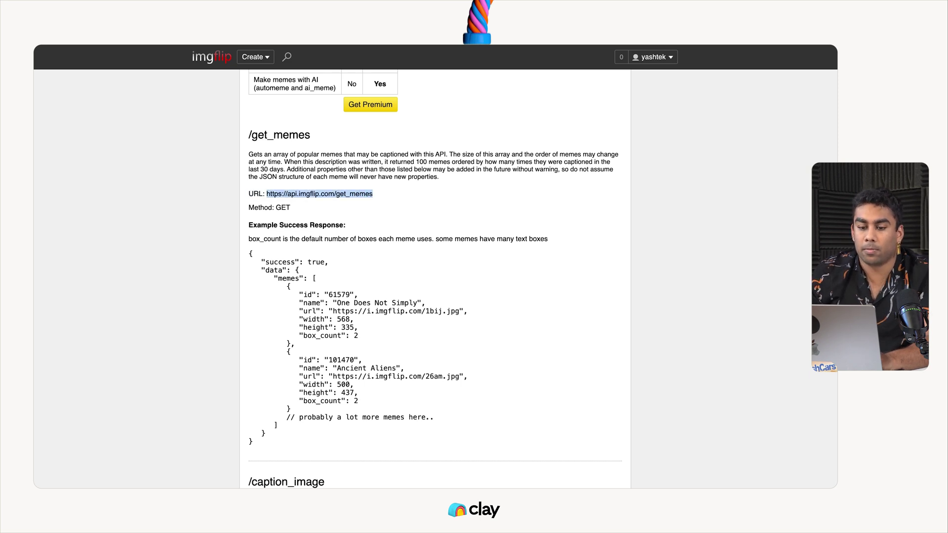
Switch to Clay and open the GETMemes column's settings to view its HTTP API configuration
key("ctrl+Tab")
left_click(114, 104)
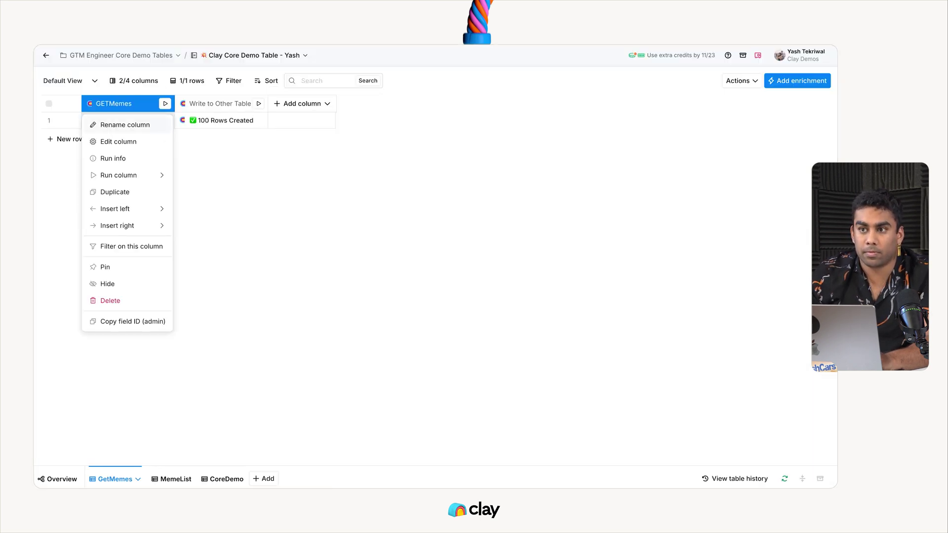
left_click(118, 141)
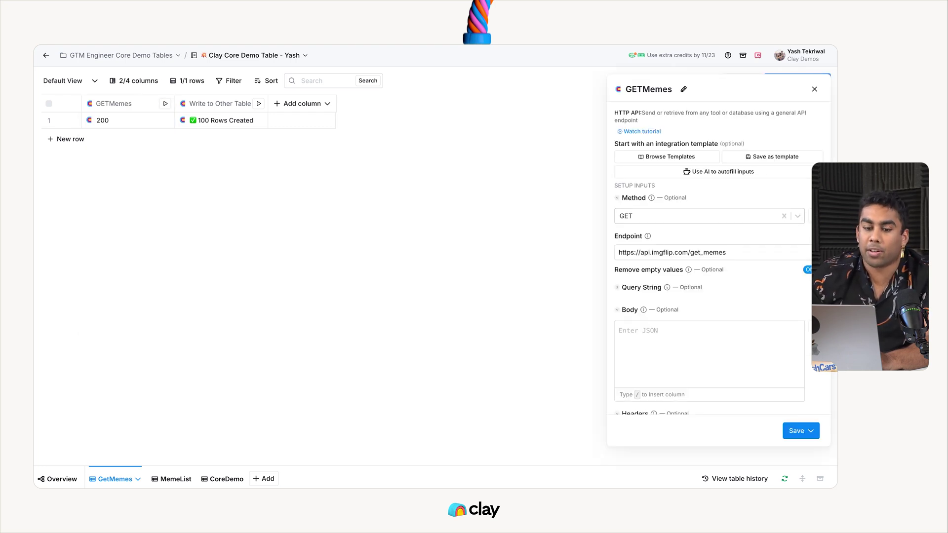
Inspect the first meme in the GETMemes cell's response data, and view the Write to Other Table cell's details
left_click(124, 120)
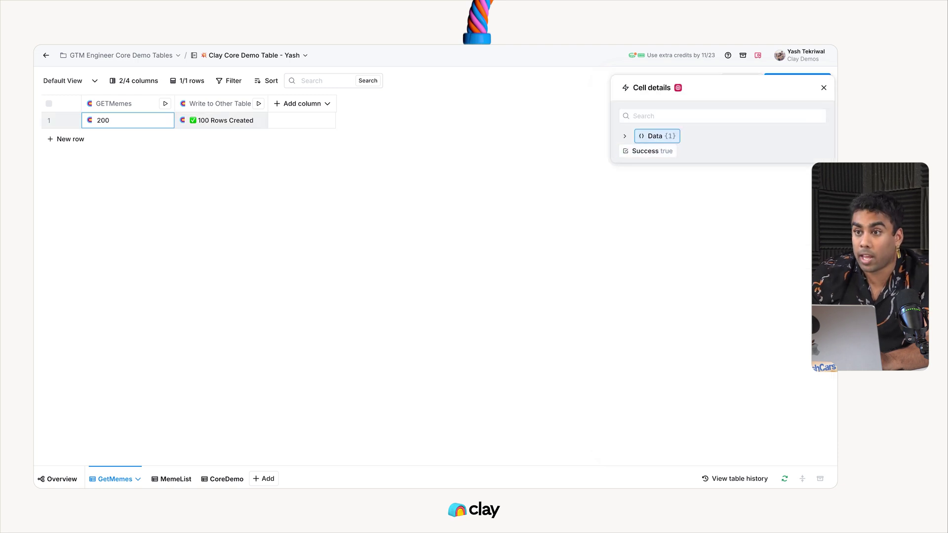
left_click(657, 136)
left_click(670, 150)
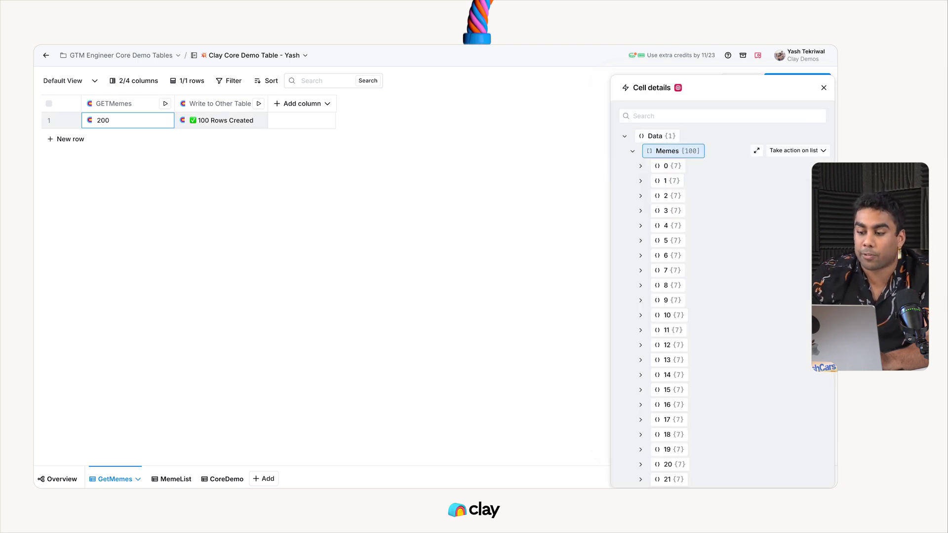
left_click(669, 165)
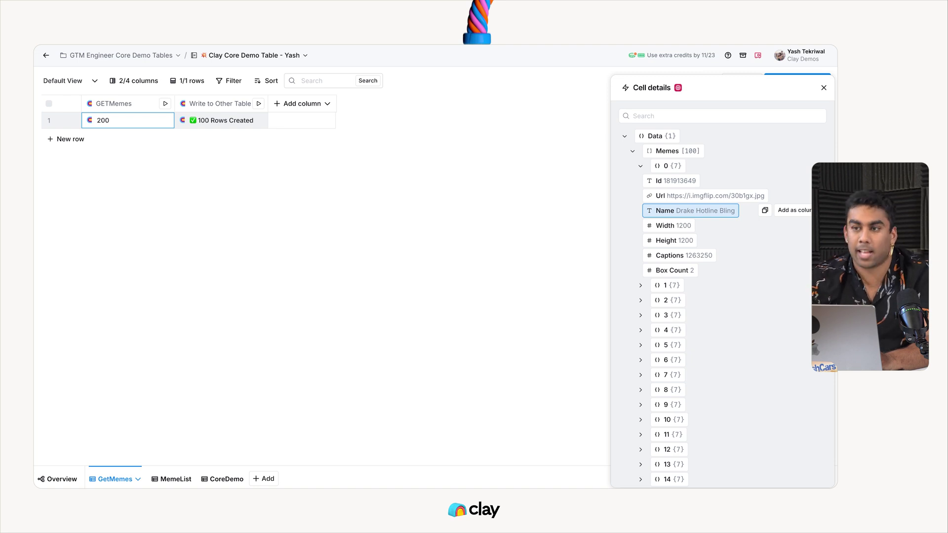
left_click(221, 120)
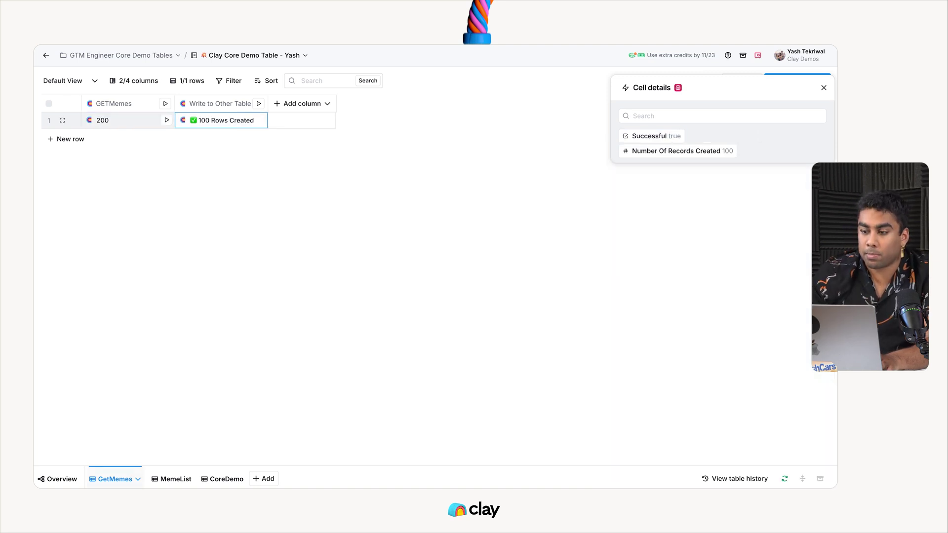
Reopen the GETMemes response and examine the Id and Box Count fields of meme 0
left_click(127, 120)
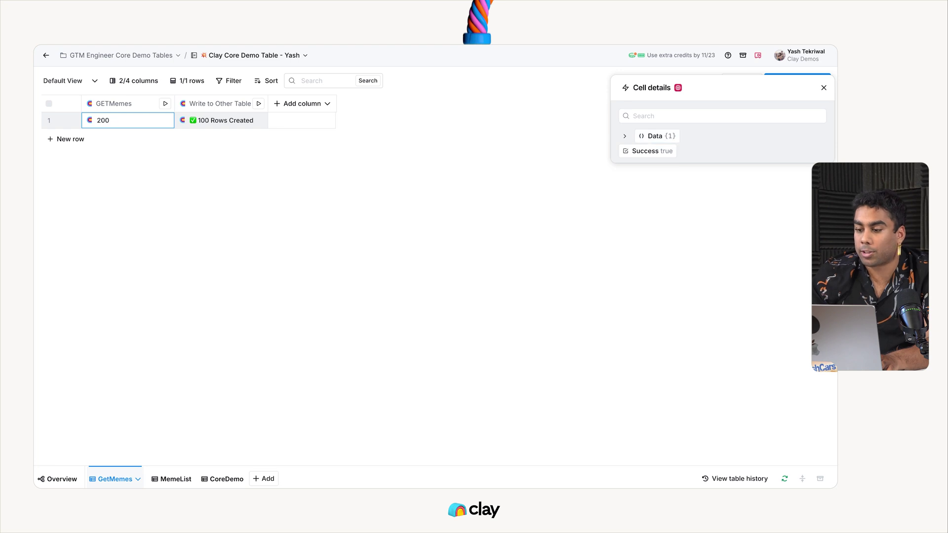
left_click(624, 135)
left_click(633, 151)
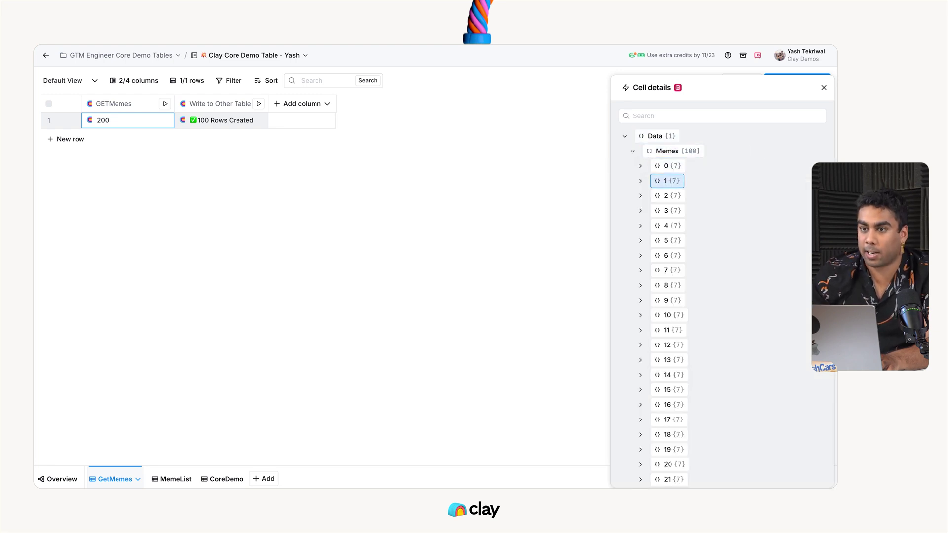
left_click(641, 166)
mouse_move(671, 180)
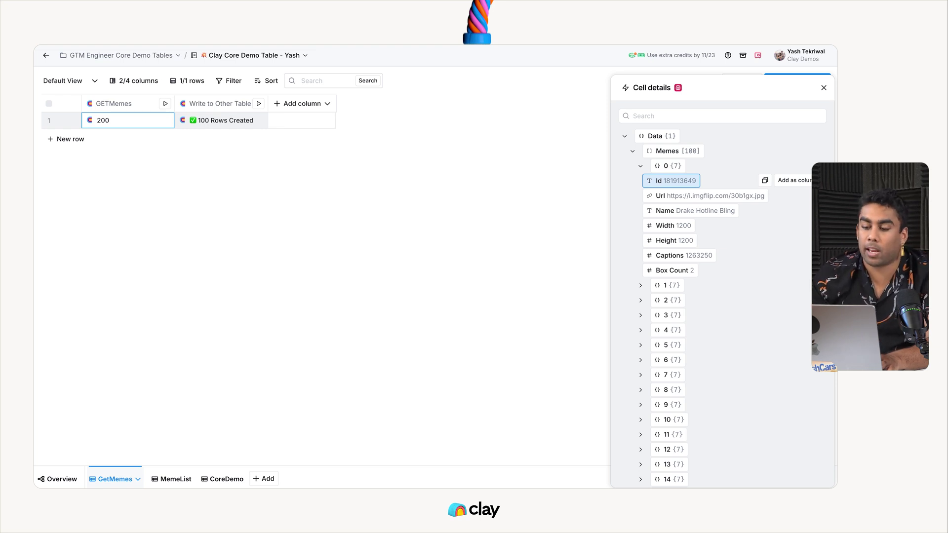
mouse_move(671, 271)
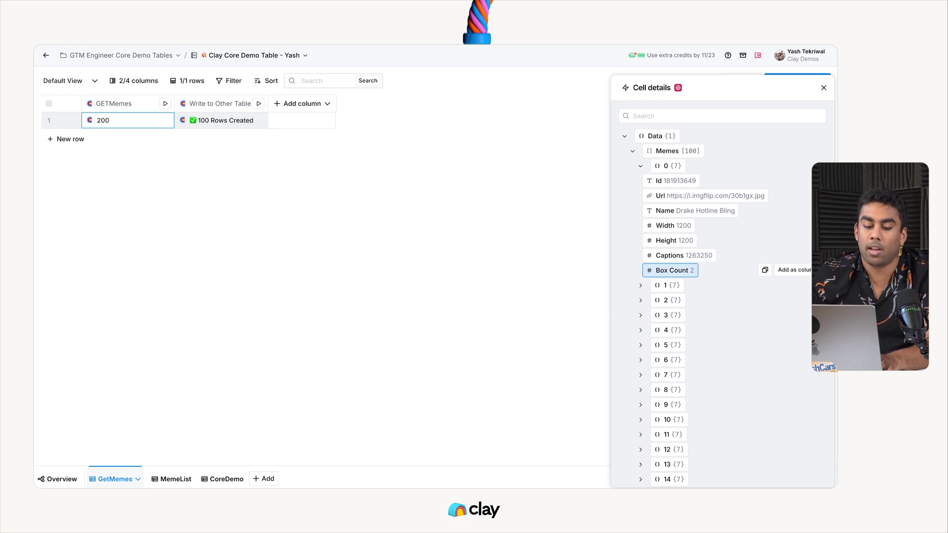
Open the CoreDemo table and examine its columns from the contact and email enrichments through to meme creation and the final message
left_click(223, 479)
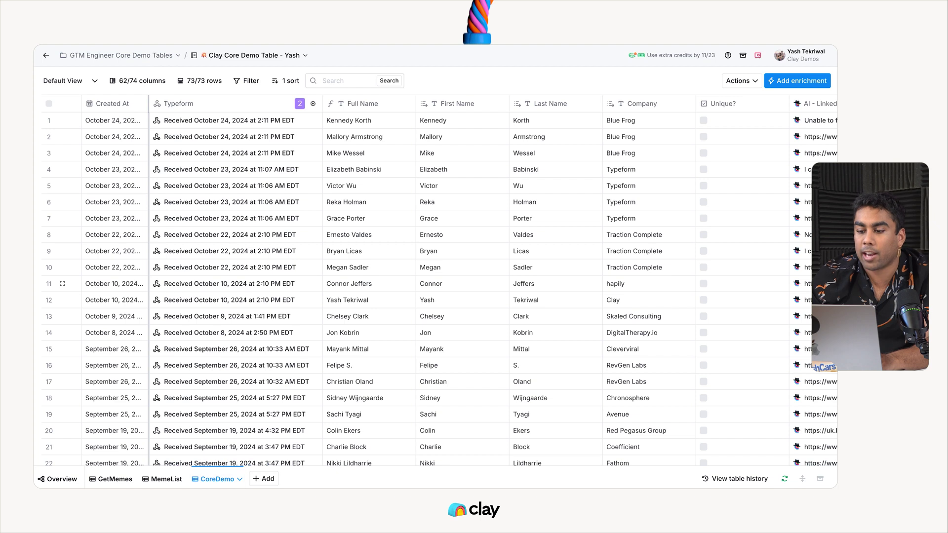
scroll(494, 283, "right", 15)
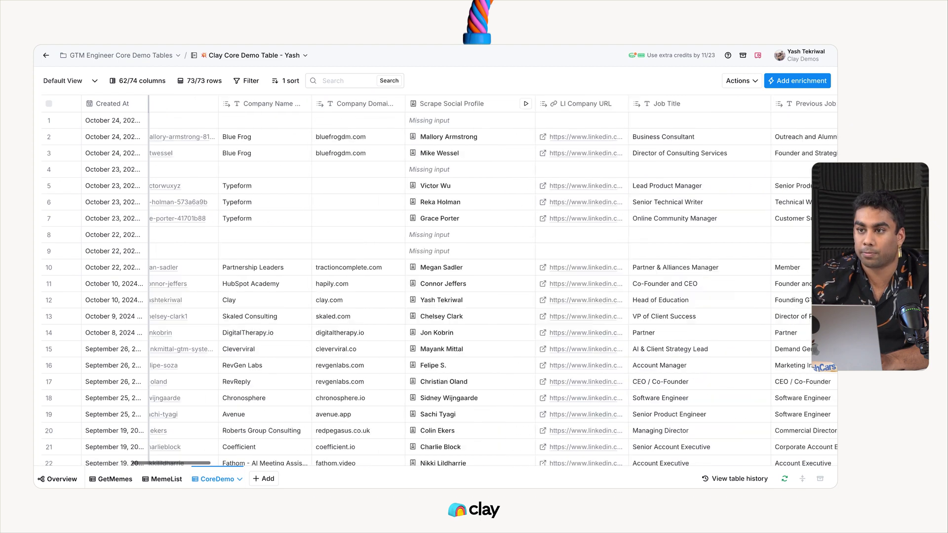
scroll(435, 283, "right", 4)
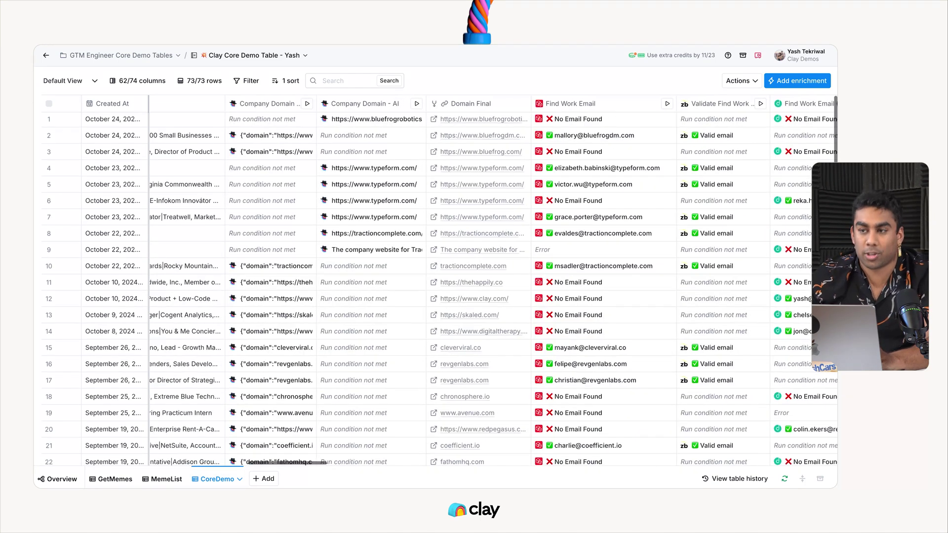
scroll(434, 283, "right", 5)
scroll(494, 283, "right", 3)
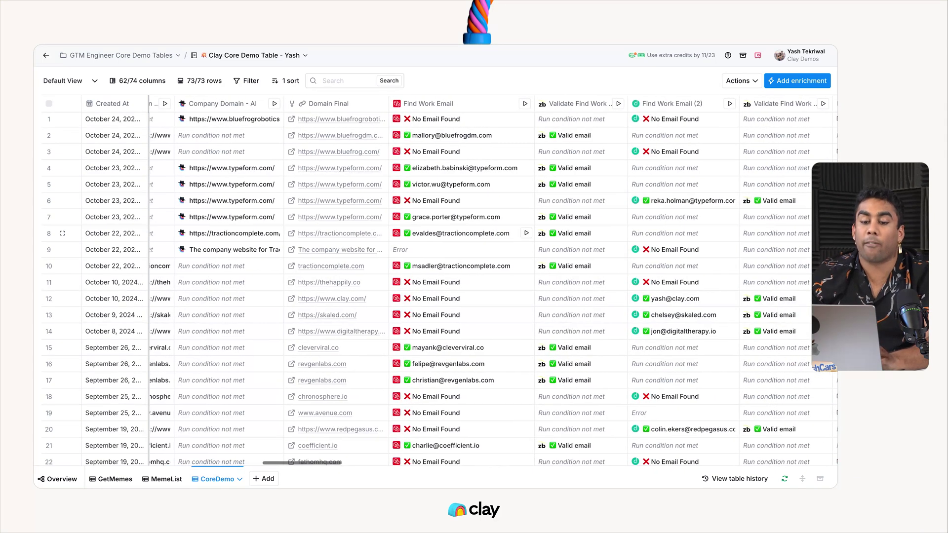
scroll(494, 283, "right", 10)
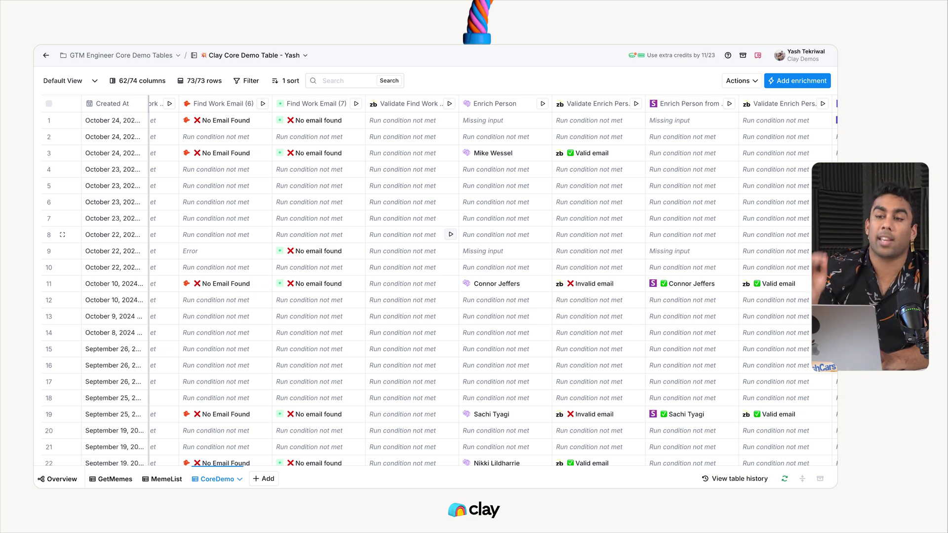
scroll(445, 234, "left", 10)
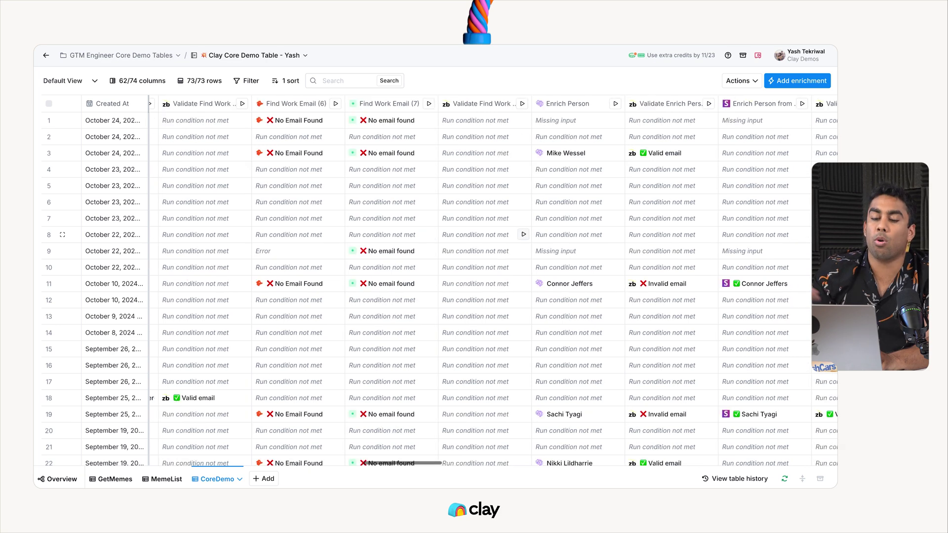
scroll(444, 281, "right", 10)
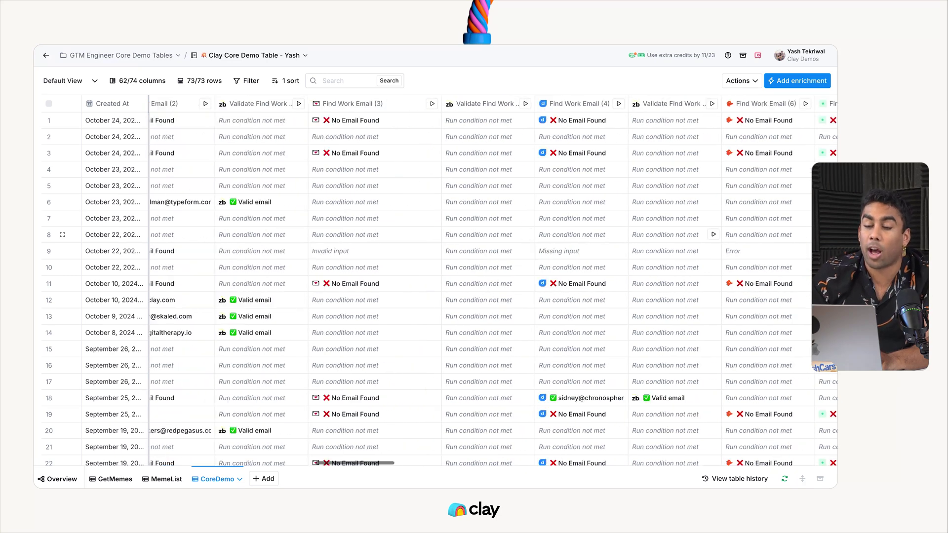
scroll(482, 284, "right", 15)
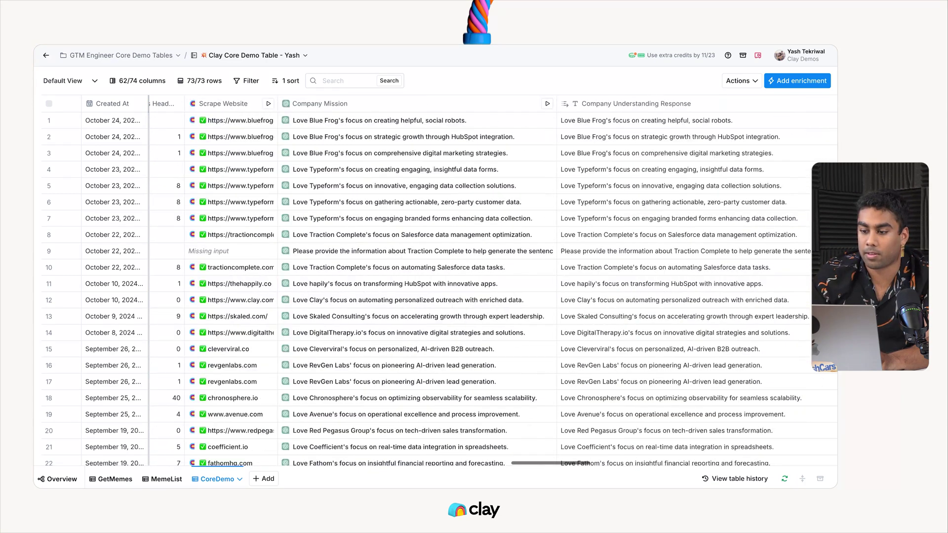
scroll(445, 235, "right", 15)
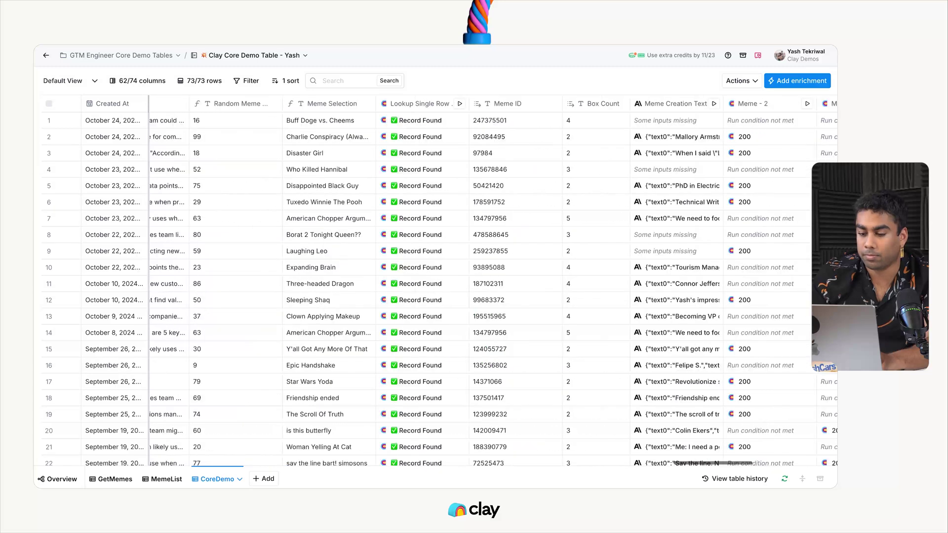
scroll(232, 235, "left", 1)
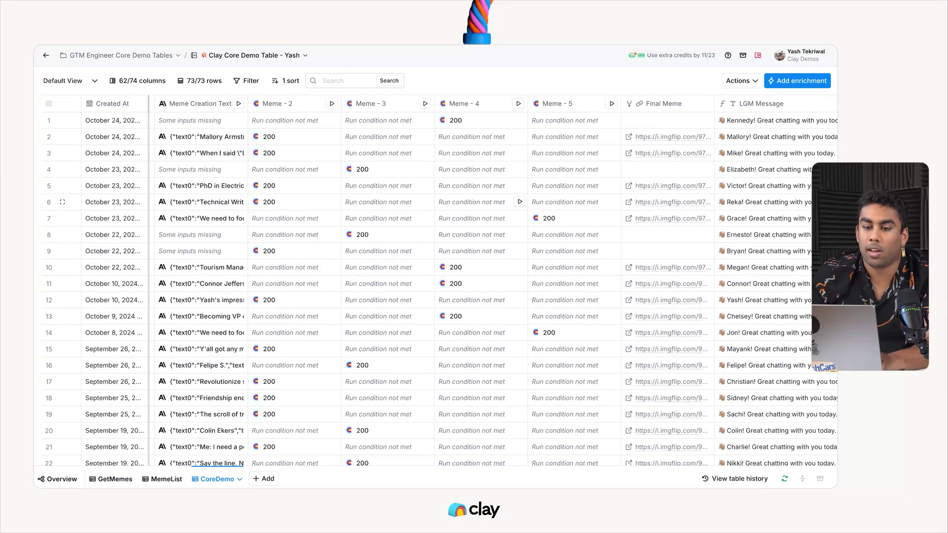
Switch to the Imgflip API documentation, select the /caption_image request URL and review the endpoint's input parameters
key("ctrl+Tab")
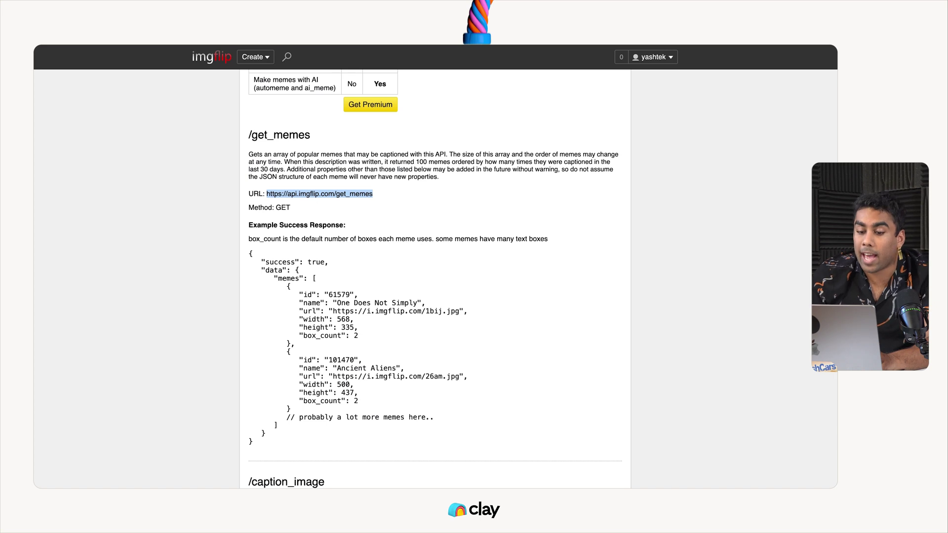
scroll(434, 279, "down", 7)
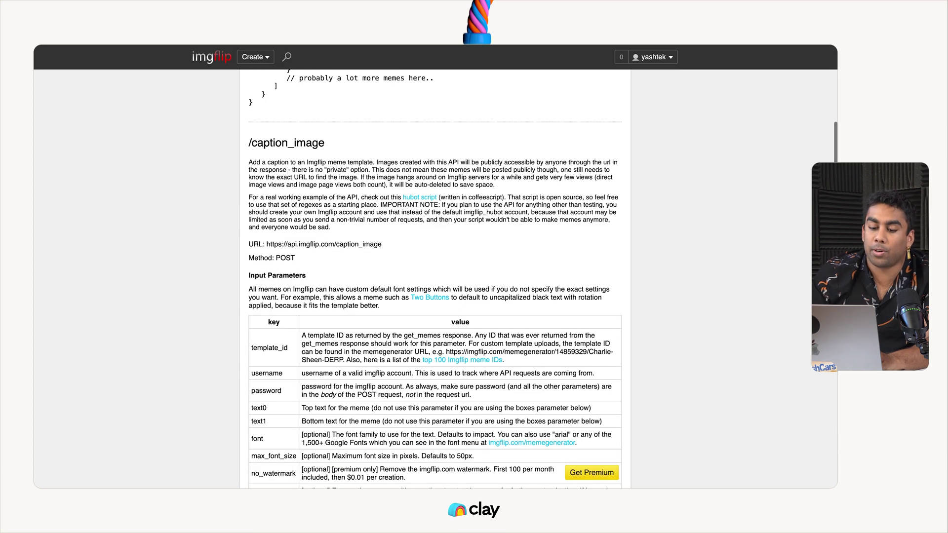
left_click_drag(383, 244, 262, 244)
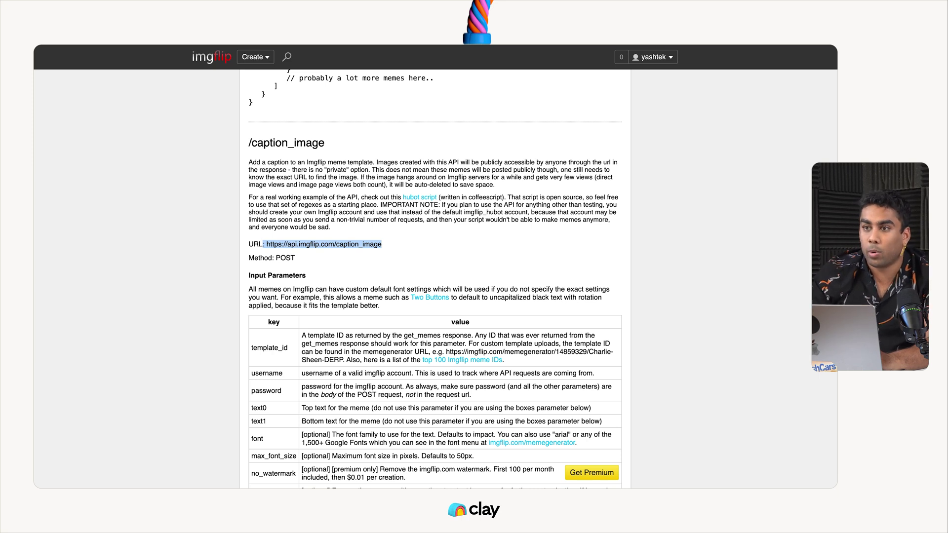
scroll(434, 279, "down", 5)
scroll(434, 279, "down", 3)
scroll(434, 279, "up", 1)
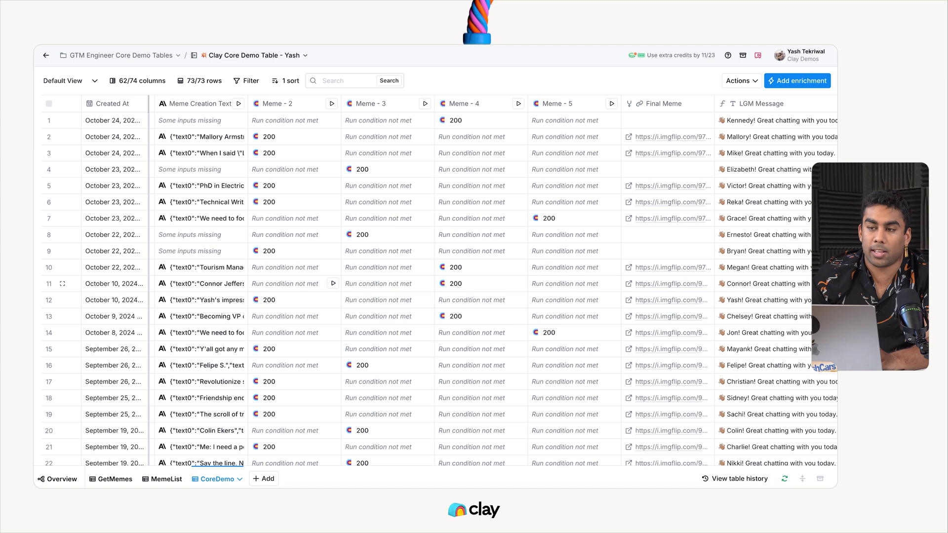
Open the GETMemes column's configuration in Clay's GetMemes table and view the available HTTP methods, keeping GET
left_click(112, 480)
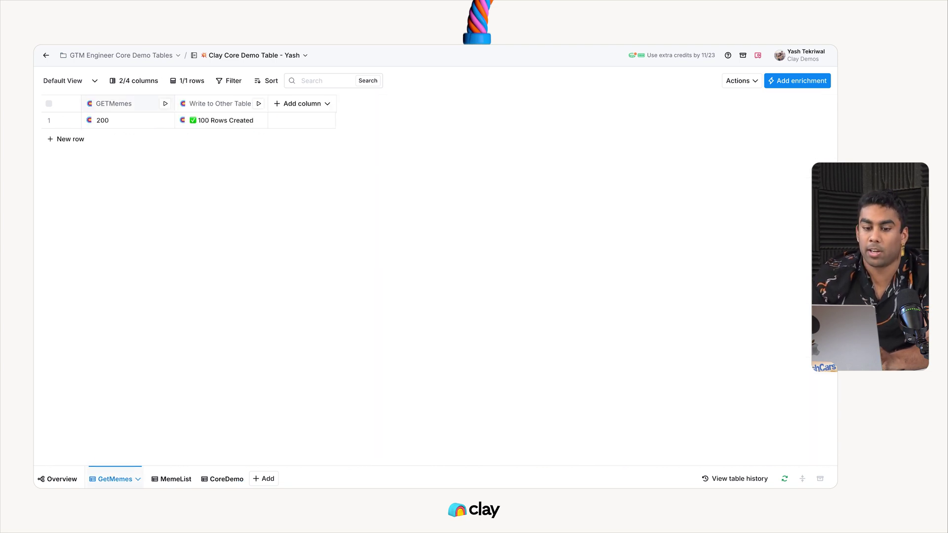
left_click(114, 104)
left_click(114, 141)
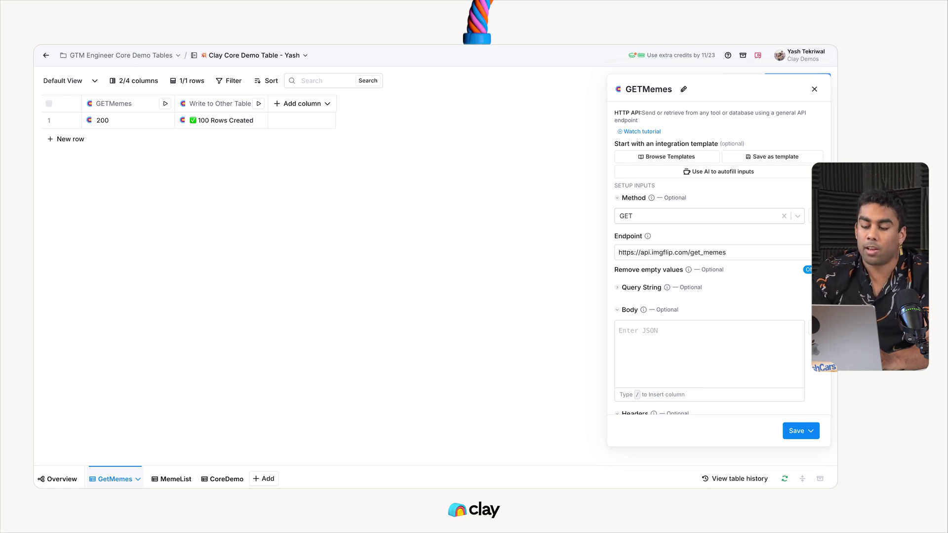
left_click(621, 216)
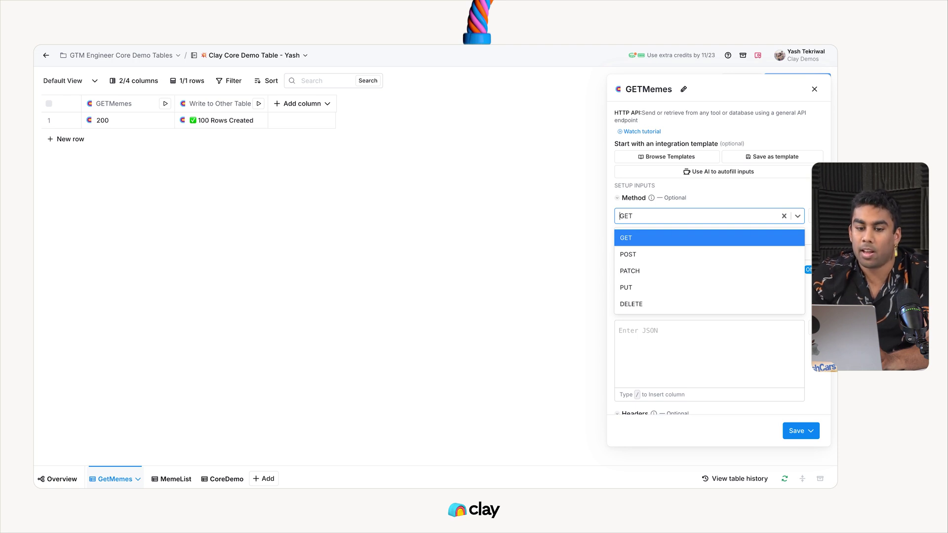
key("Escape")
Open the GETMemes cell's details and expand its Data object down to the individual entries of the Memes list
left_click(123, 120)
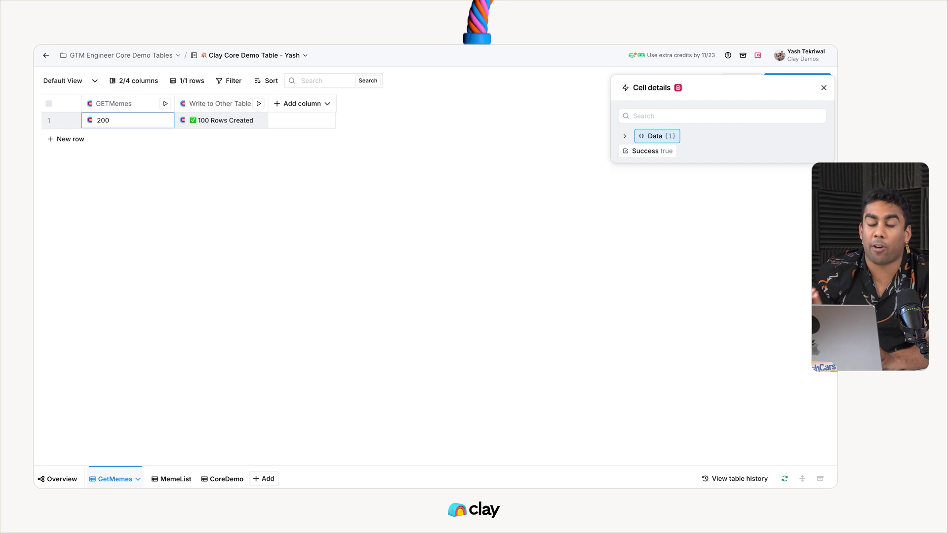
left_click(657, 135)
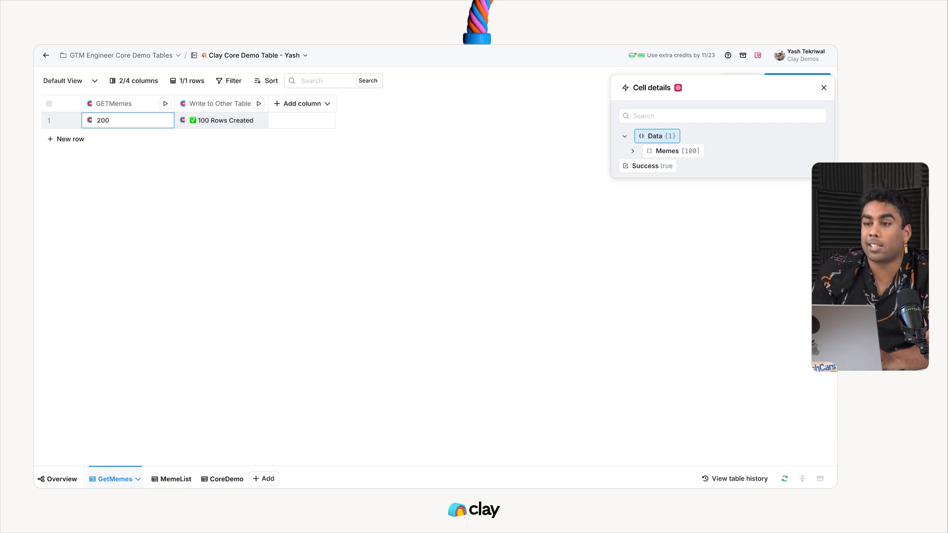
left_click(672, 151)
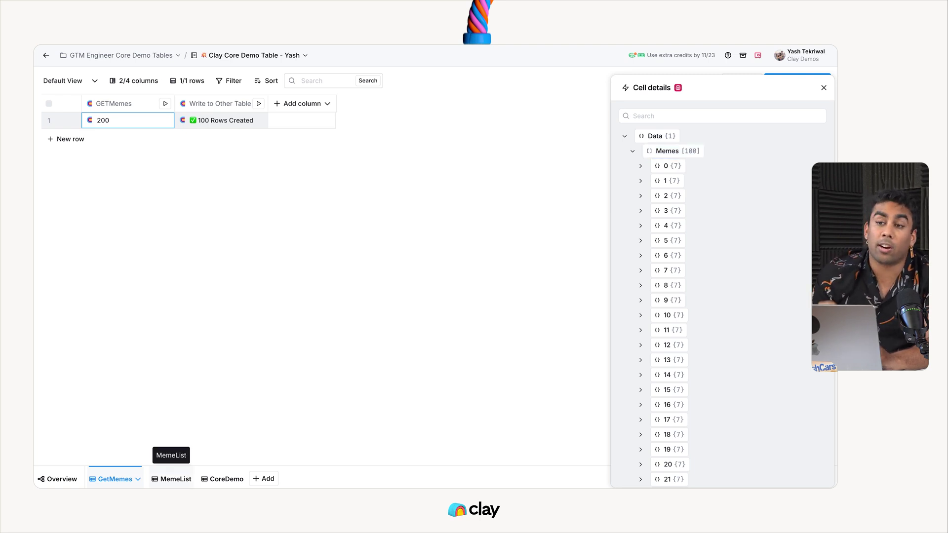
Check the MemeList table, switch to CoreDemo and review its columns from job history and work-email lookups through company enrichment and headcount
left_click(171, 479)
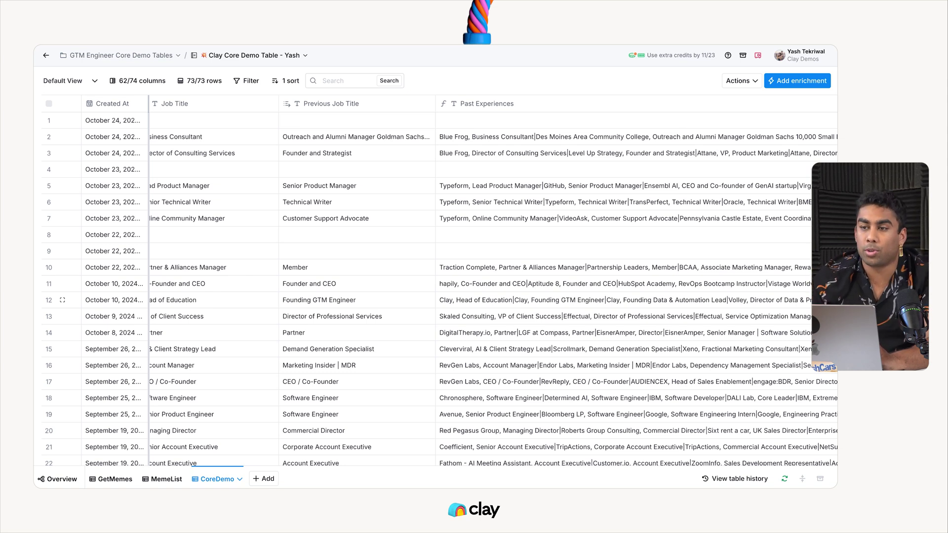
scroll(494, 283, "right", 10)
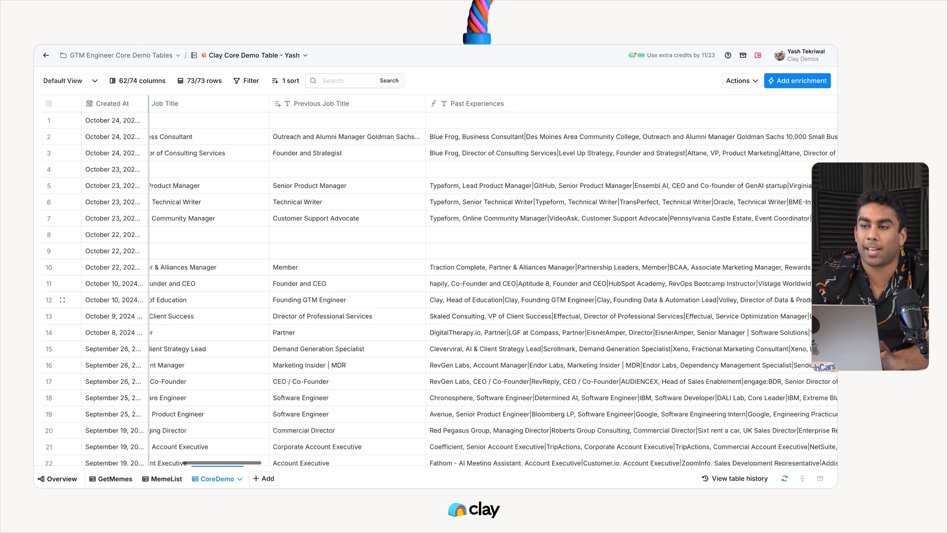
scroll(494, 283, "right", 6)
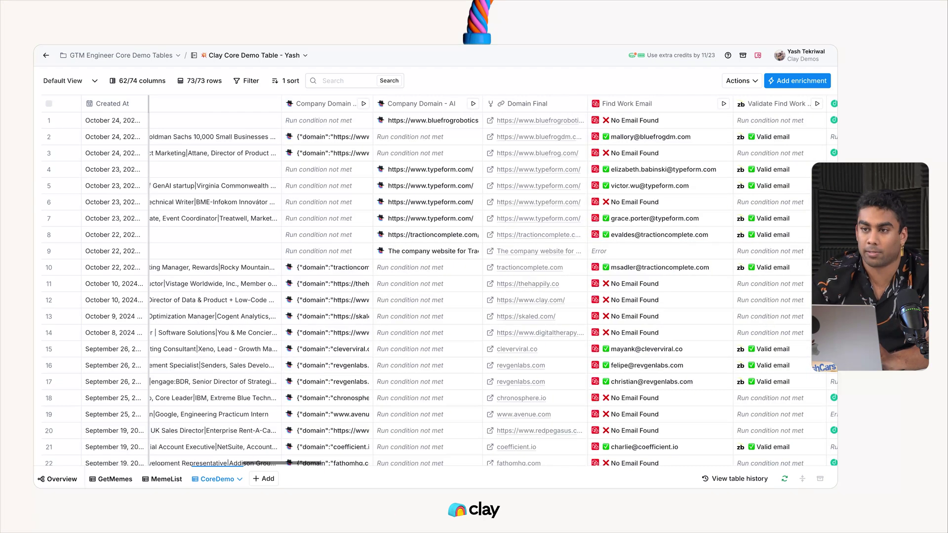
scroll(494, 283, "right", 12)
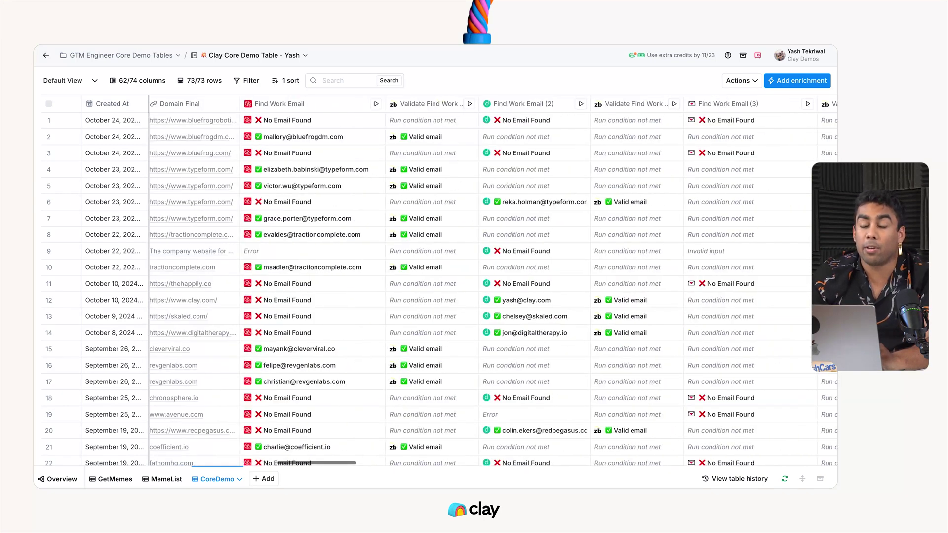
scroll(494, 283, "right", 15)
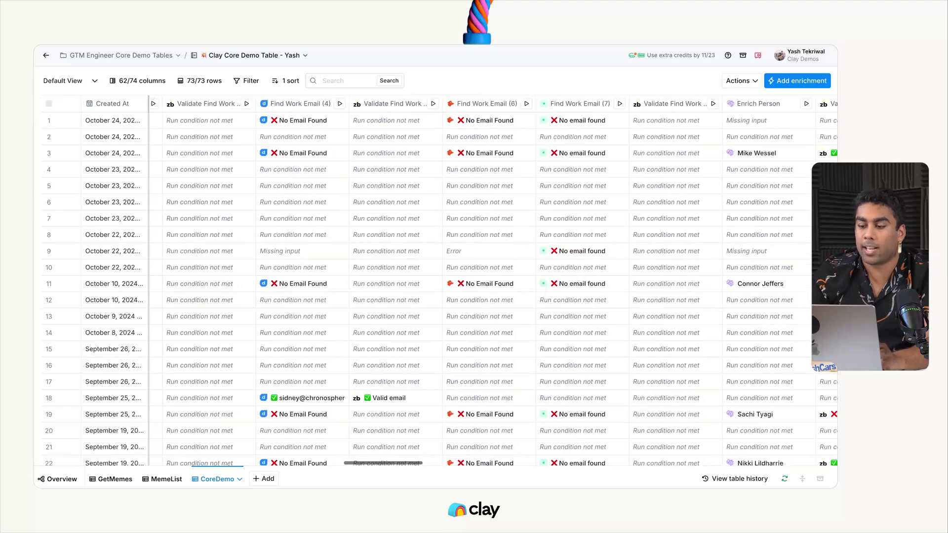
scroll(494, 283, "right", 10)
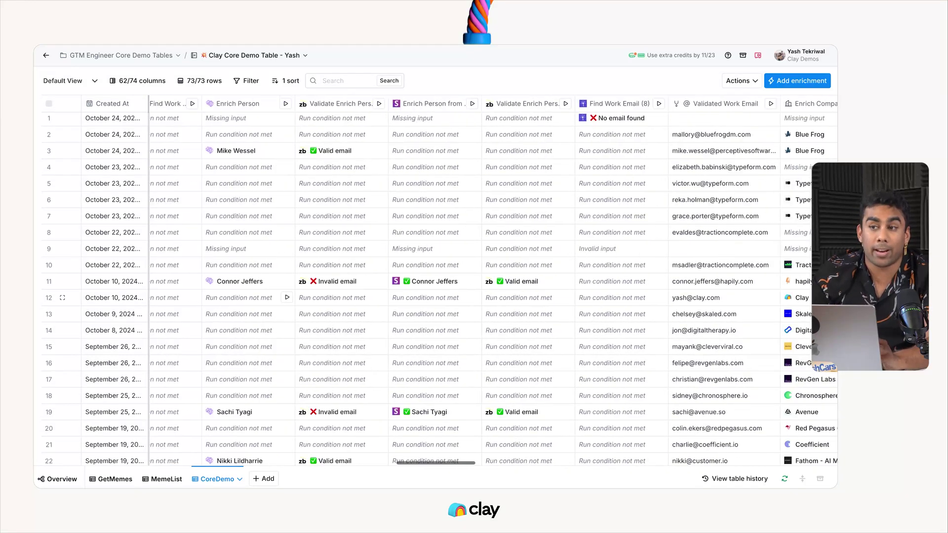
scroll(494, 283, "right", 5)
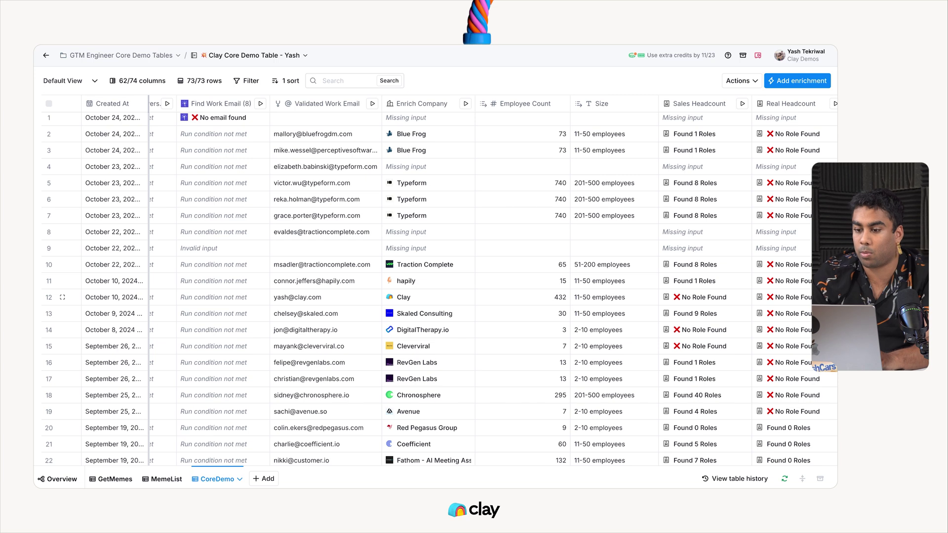
scroll(494, 283, "right", 2)
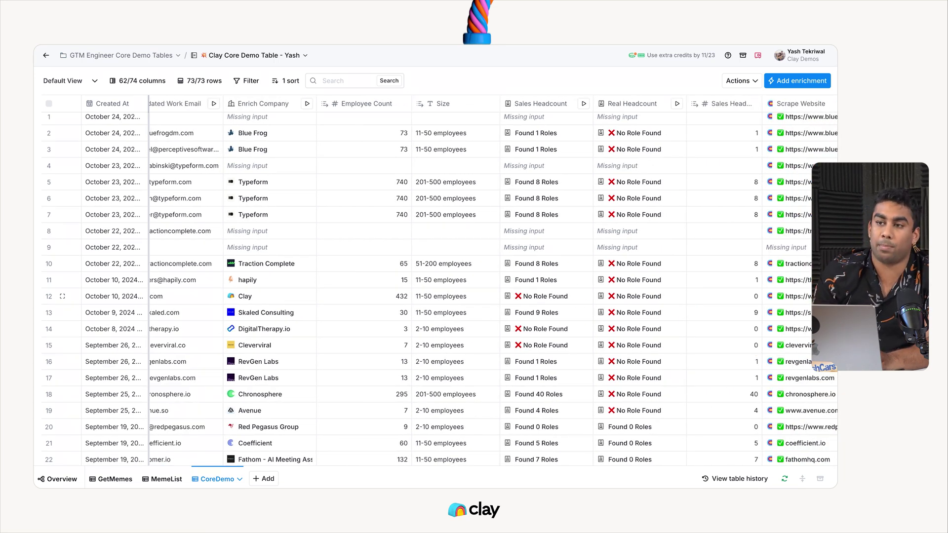
Review CoreDemo's website-scrape and AI research columns, from Scrape Website and Company Mission to Customer Job Titles and Non-Traditional Data Points
scroll(416, 297, "right", 10)
scroll(341, 296, "right", 10)
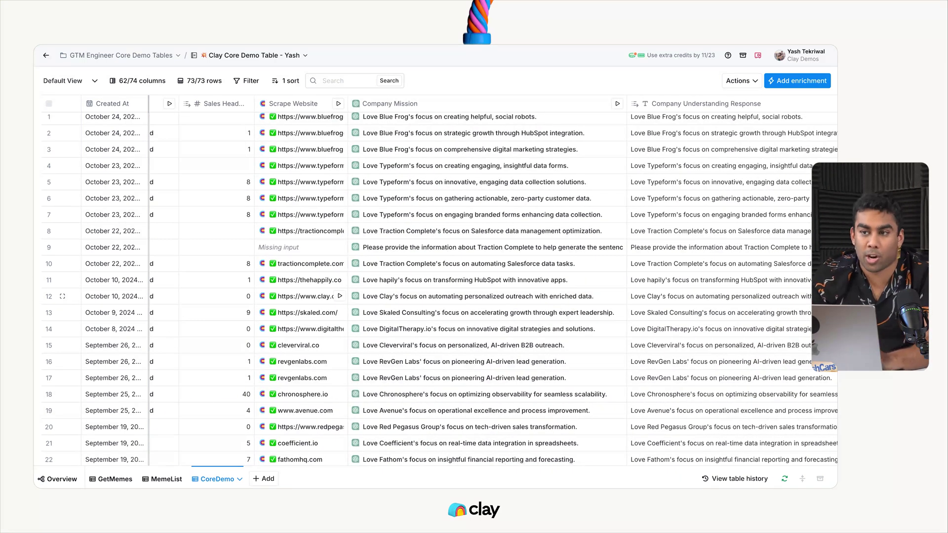
scroll(339, 296, "right", 20)
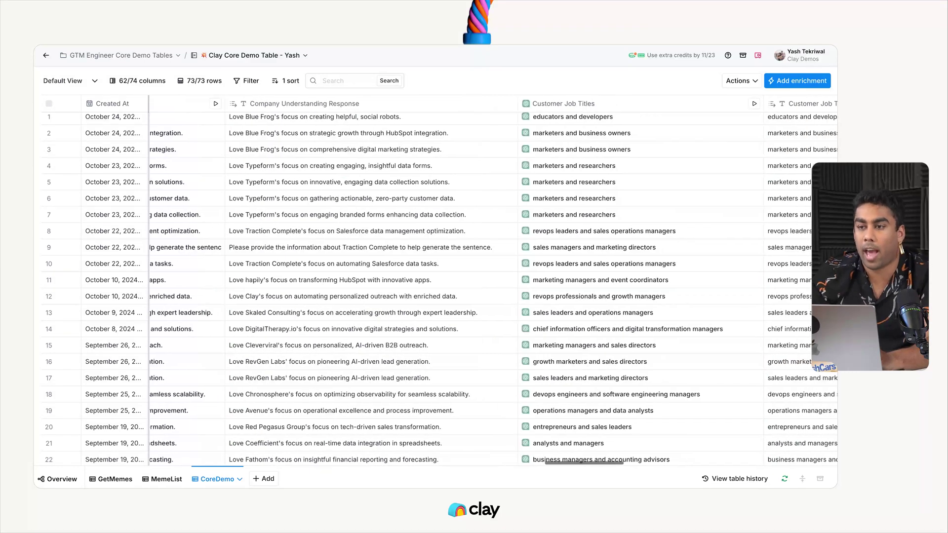
scroll(493, 282, "right", 20)
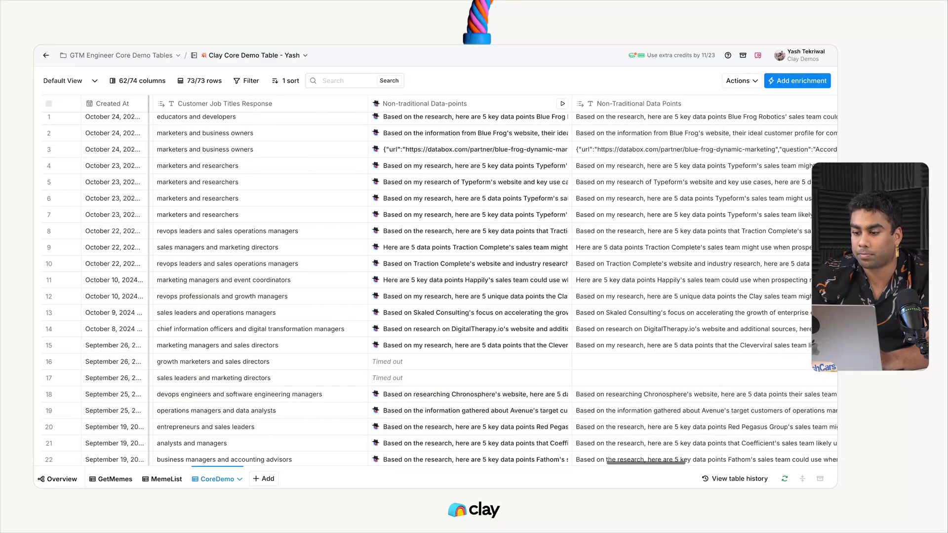
Examine the meme columns in CoreDemo, from the random meme number, Meme Selection and record lookup to Meme ID, Box Count and Meme Creation Text
scroll(435, 287, "right", 12)
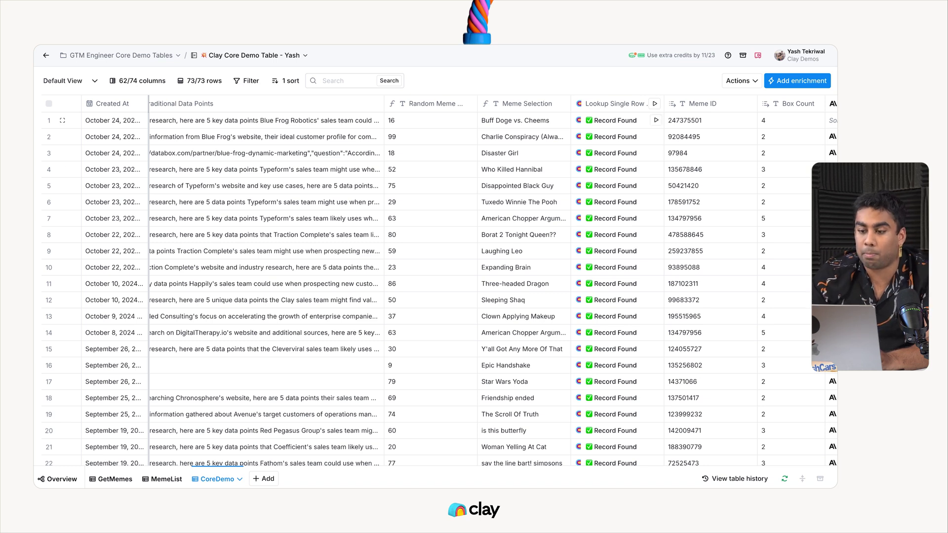
scroll(494, 170, "right", 3)
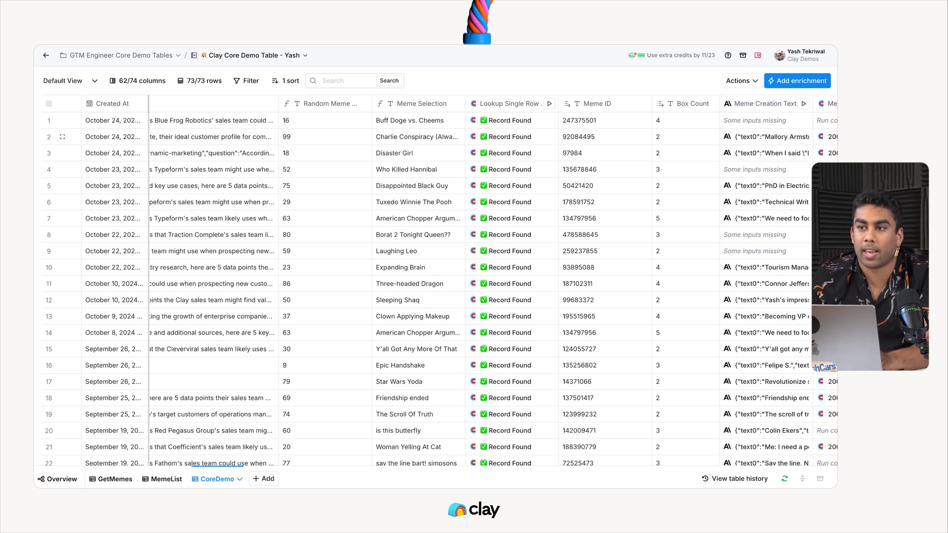
scroll(449, 282, "right", 6)
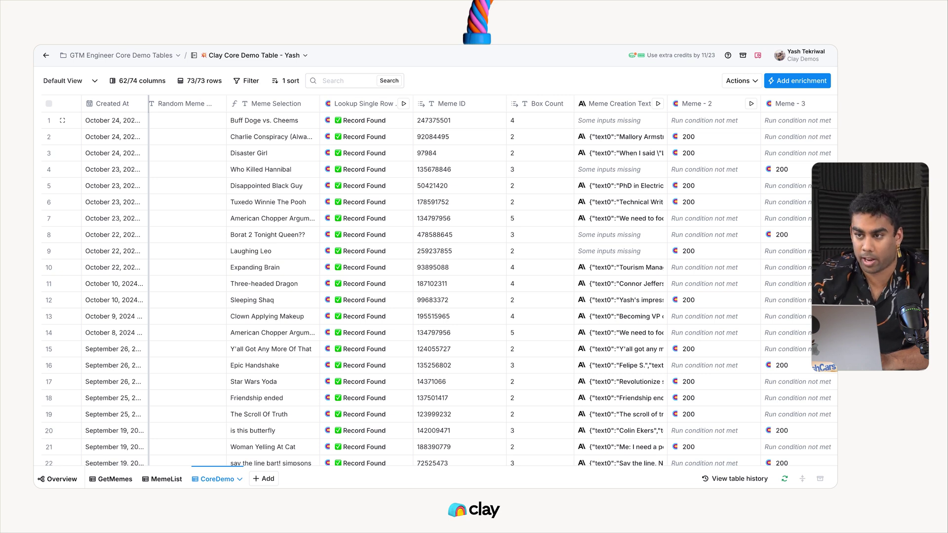
scroll(489, 281, "right", 5)
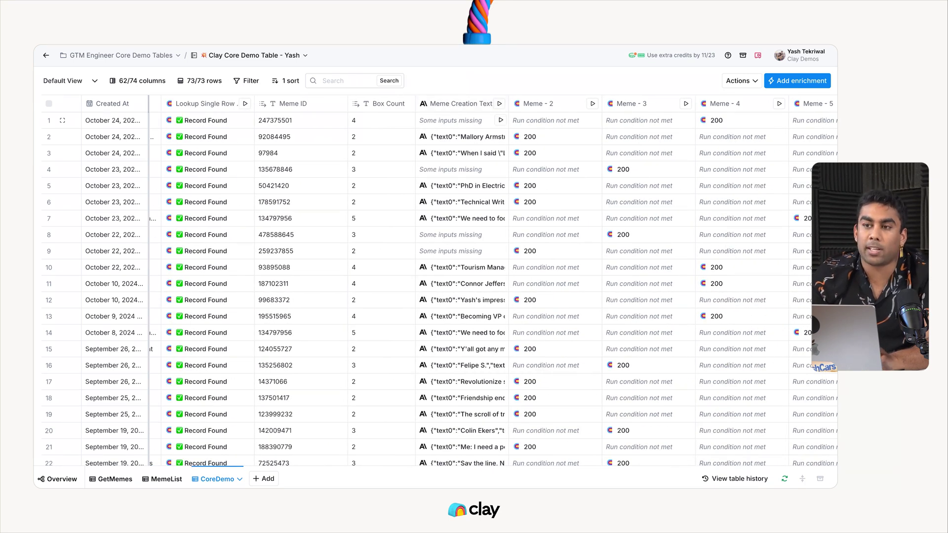
Open the Meme Creation Text column's configuration and review its Claude prompt, system prompt and text0 to text4 outputs, closing it without changes
left_click(459, 103)
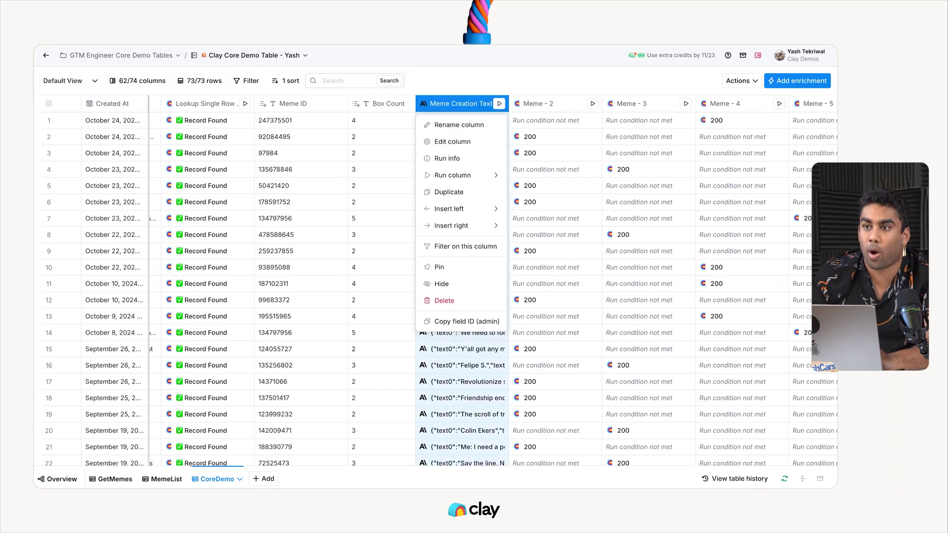
scroll(346, 281, "left", 3)
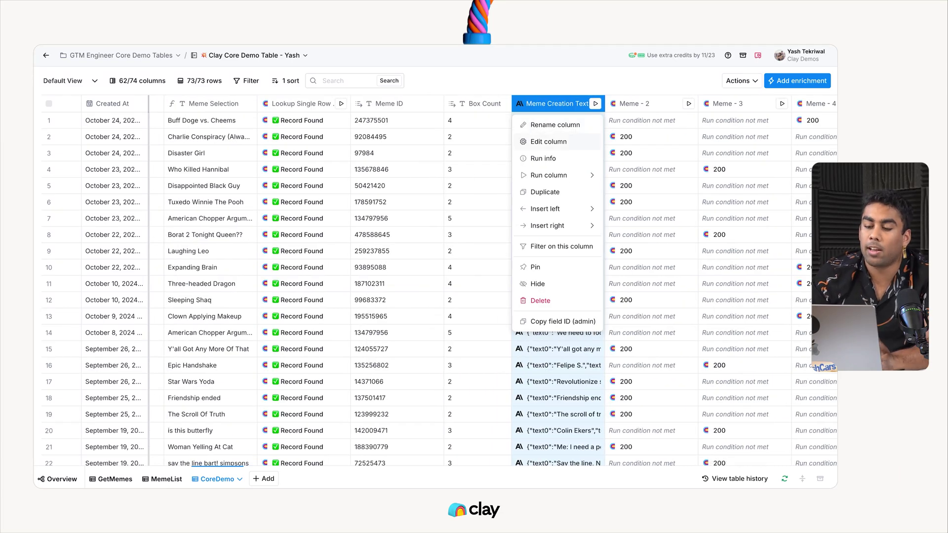
left_click(549, 142)
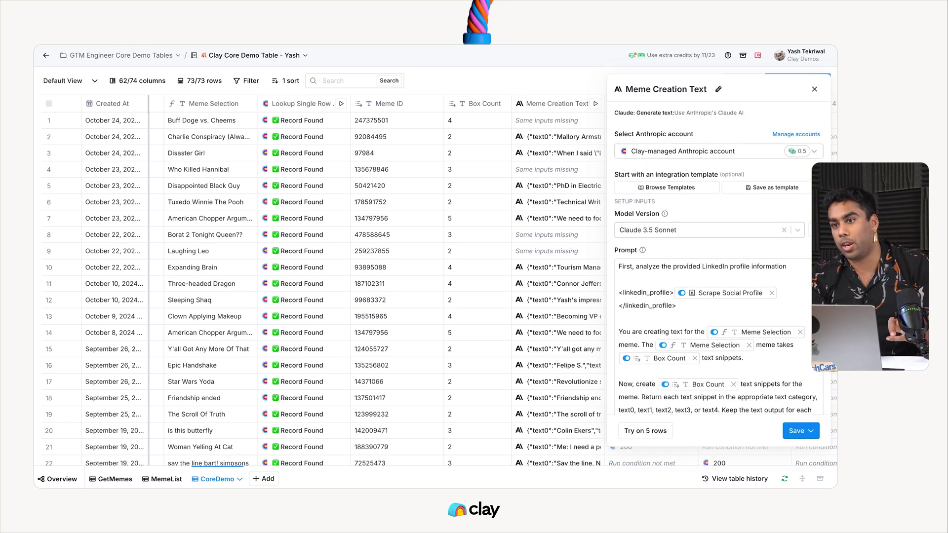
scroll(720, 336, "down", 5)
scroll(720, 336, "down", 5)
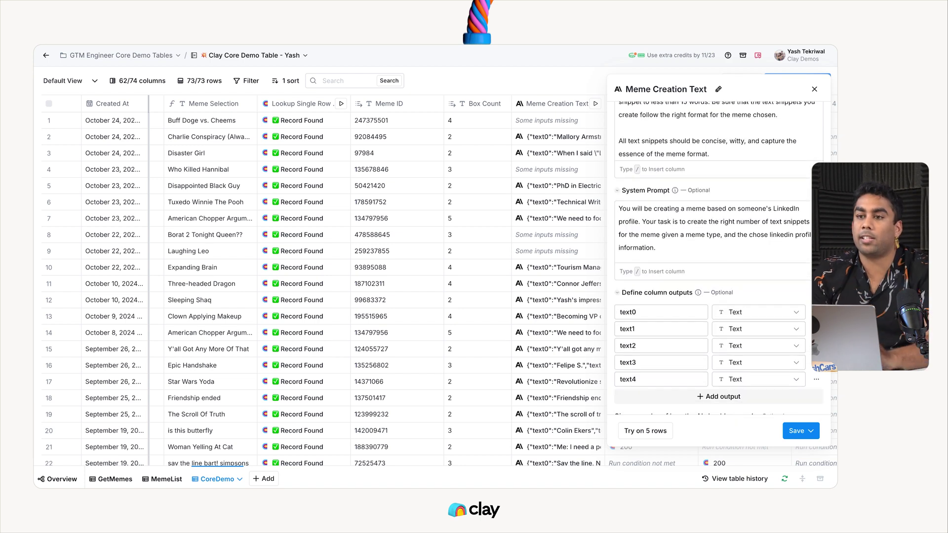
scroll(720, 276, "up", 1)
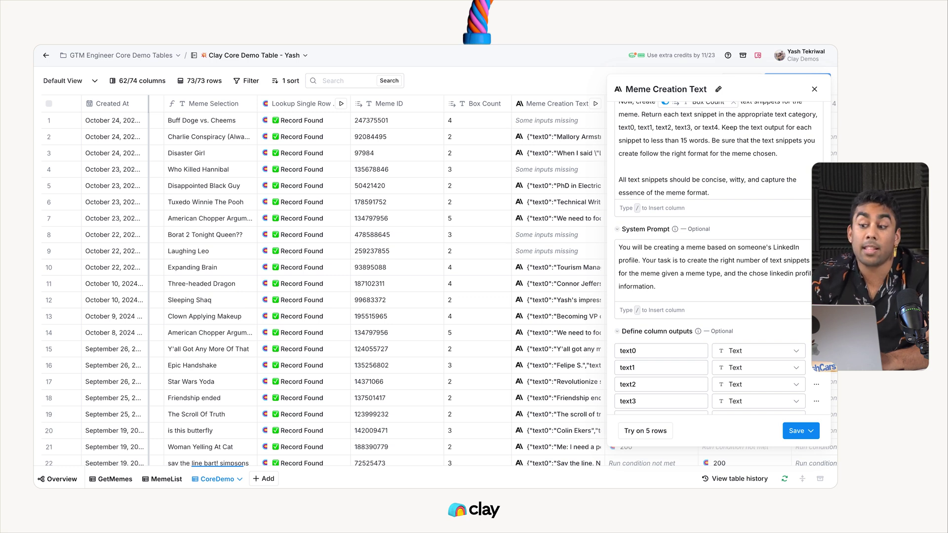
scroll(716, 257, "up", 6)
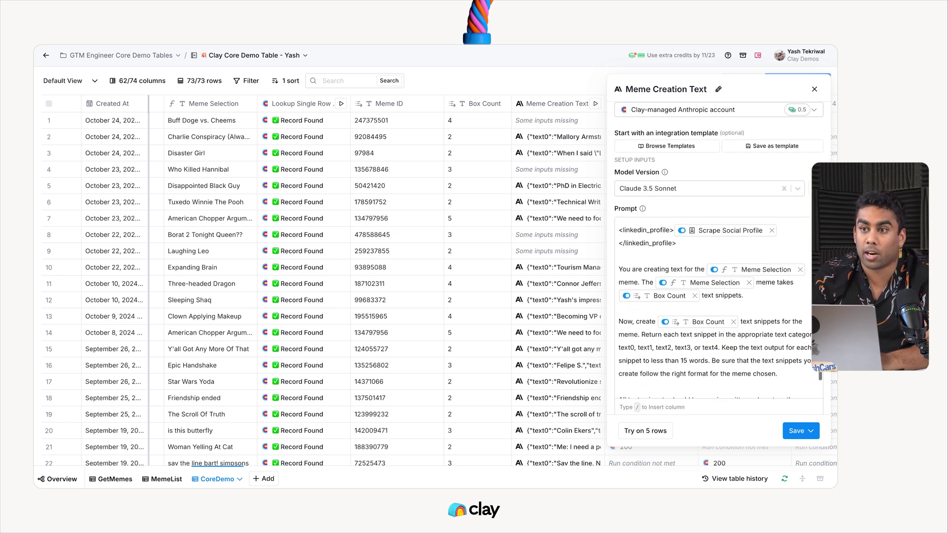
scroll(716, 257, "down", 8)
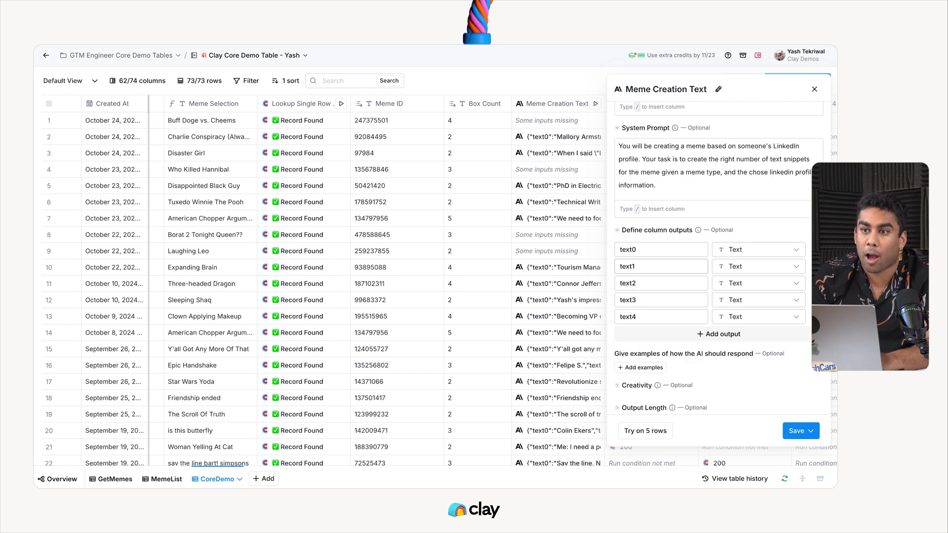
scroll(716, 257, "down", 3)
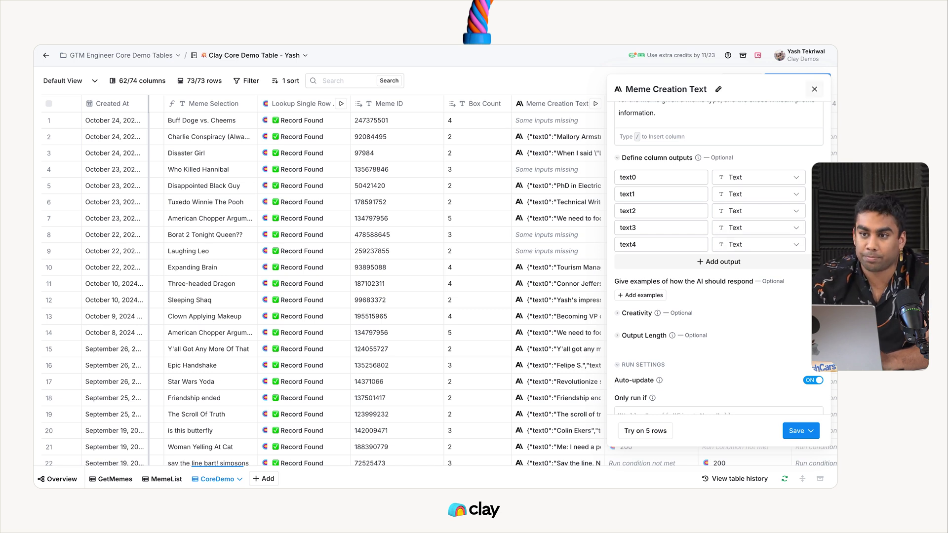
key("Escape")
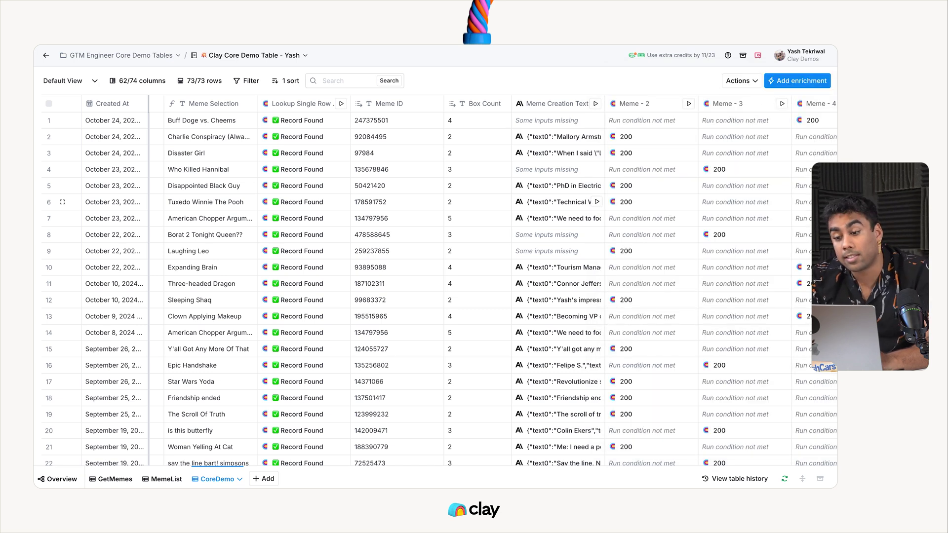
Open the Meme - 2 column's configuration and review its POST request to the caption_image endpoint and query string, closing it without changes
scroll(493, 283, "right", 5)
scroll(593, 202, "right", 2)
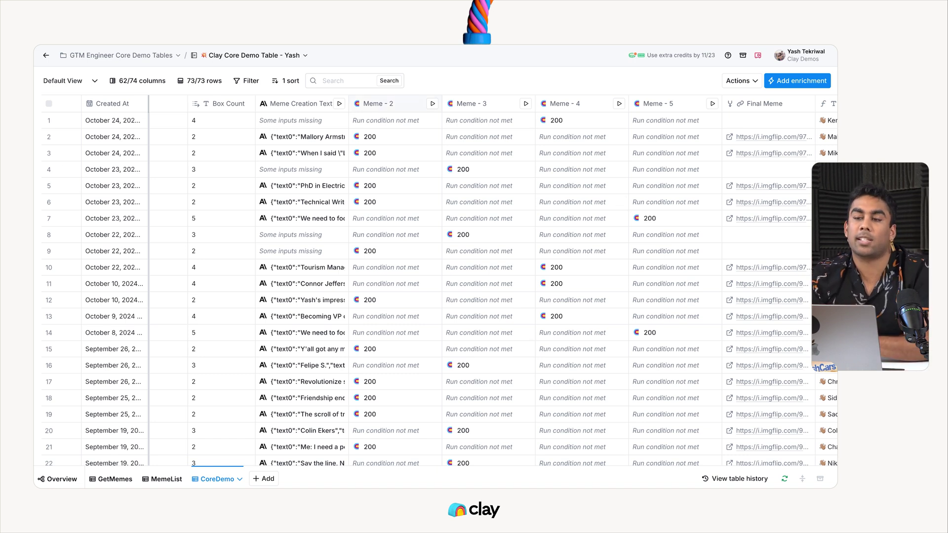
left_click(385, 103)
scroll(489, 282, "left", 5)
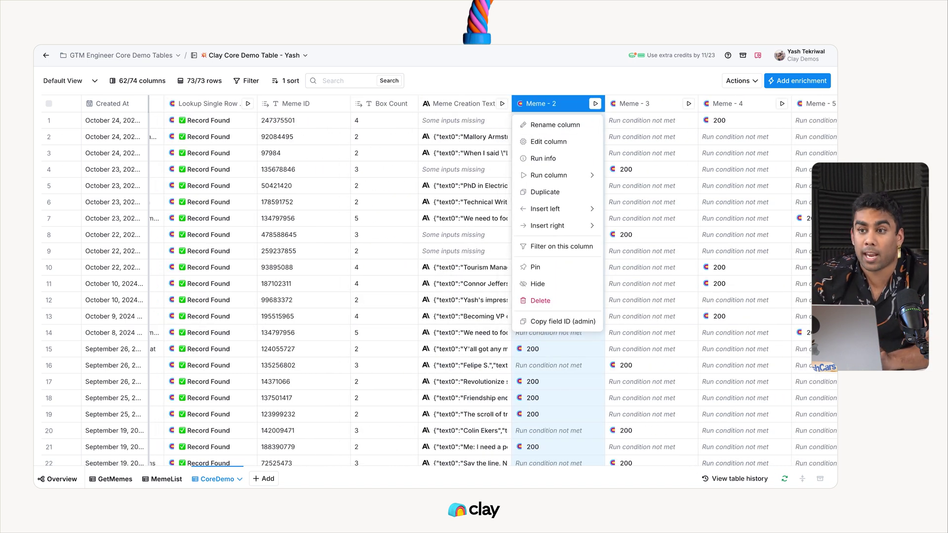
left_click(549, 141)
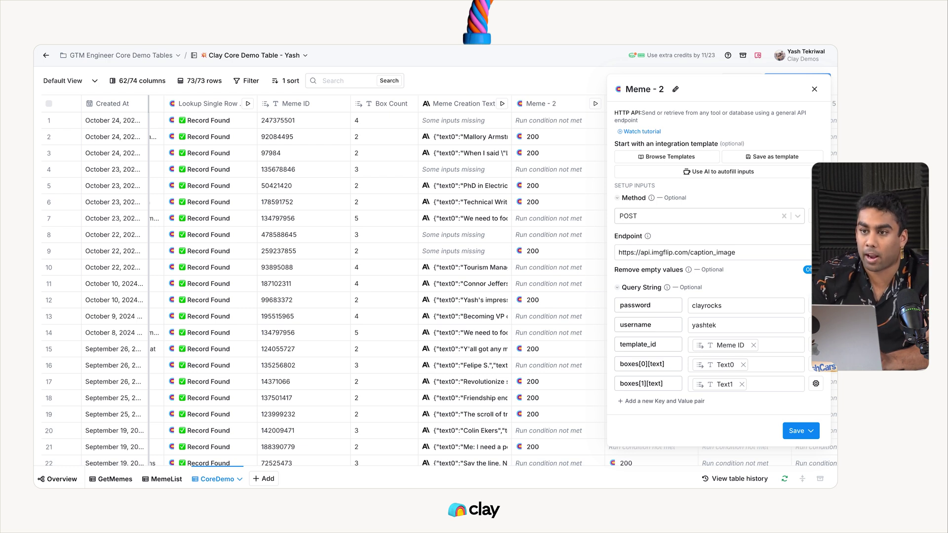
scroll(716, 257, "down", 1)
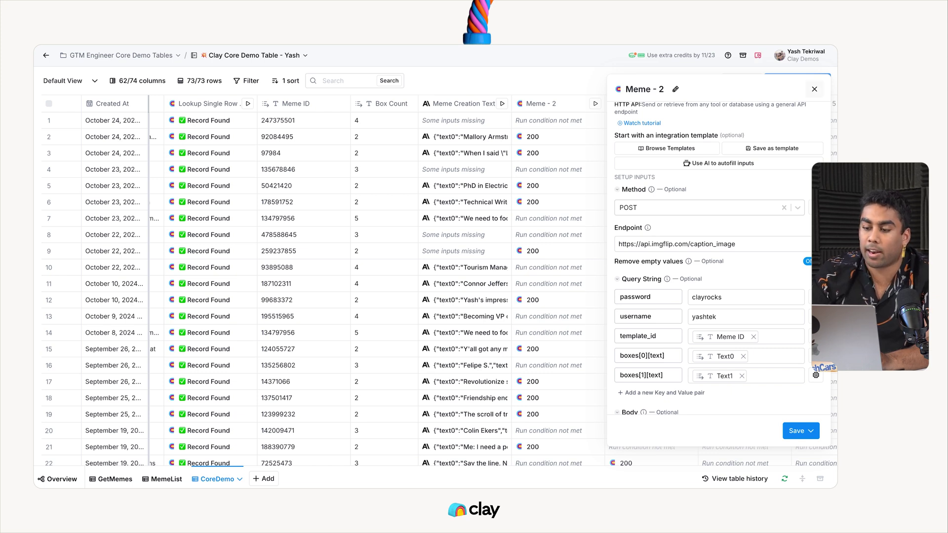
key("Escape")
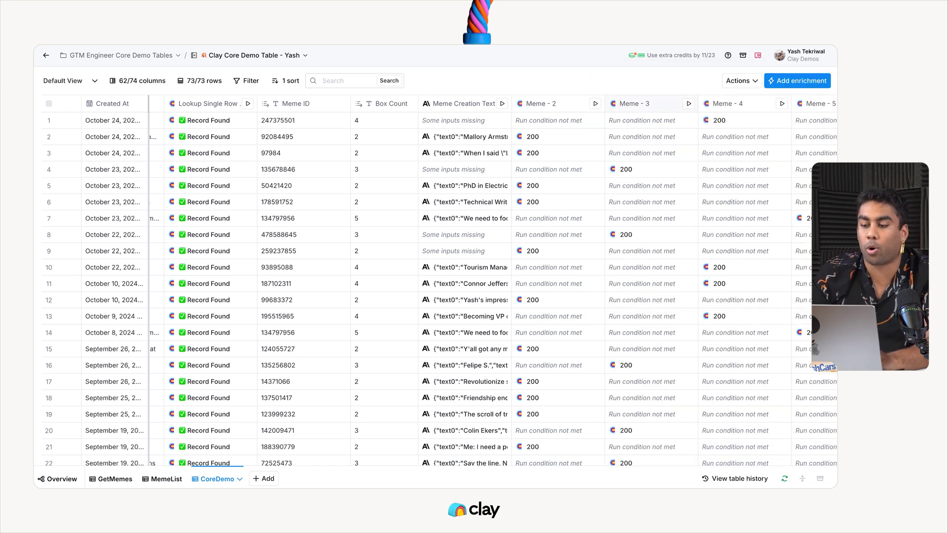
Open the Meme - 3 column's configuration and review its three text-box parameters and Box Count run condition, closing it without changes
left_click(637, 103)
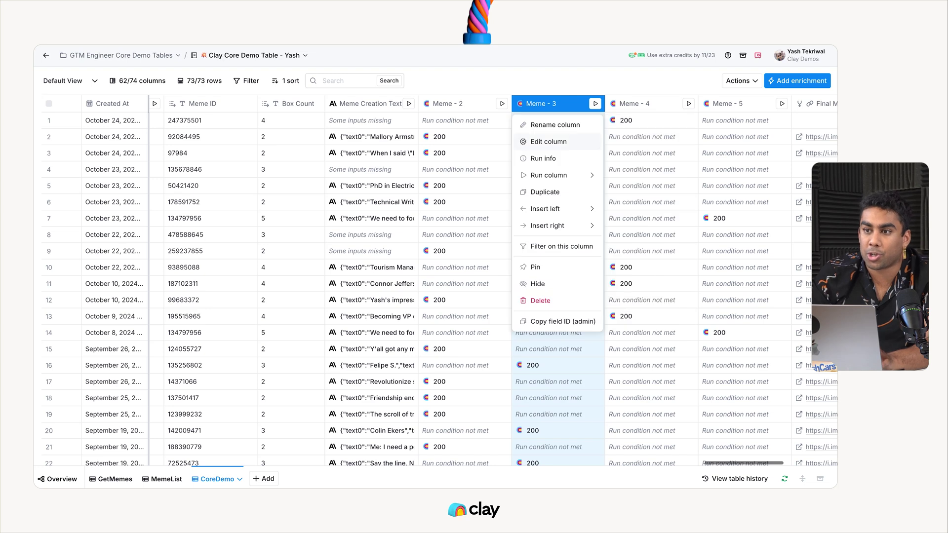
key("Escape")
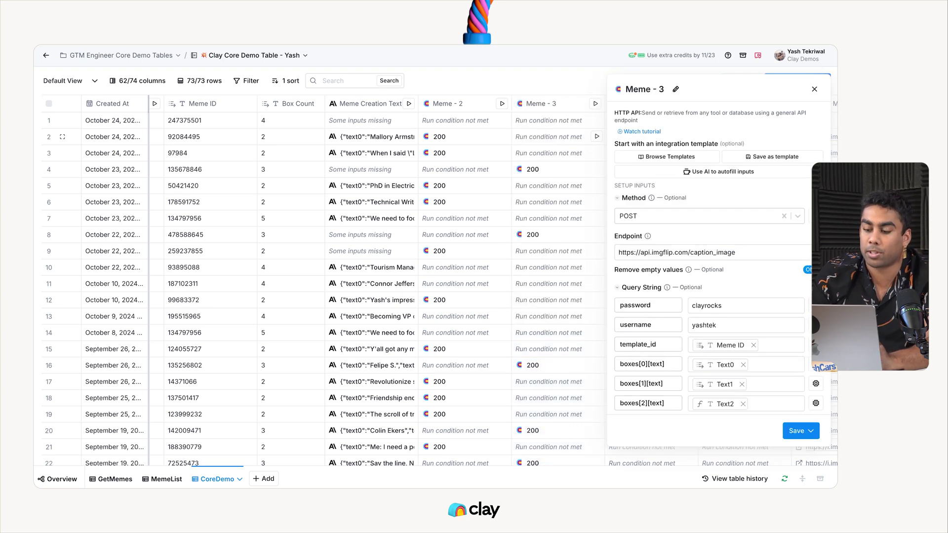
scroll(710, 256, "down", 5)
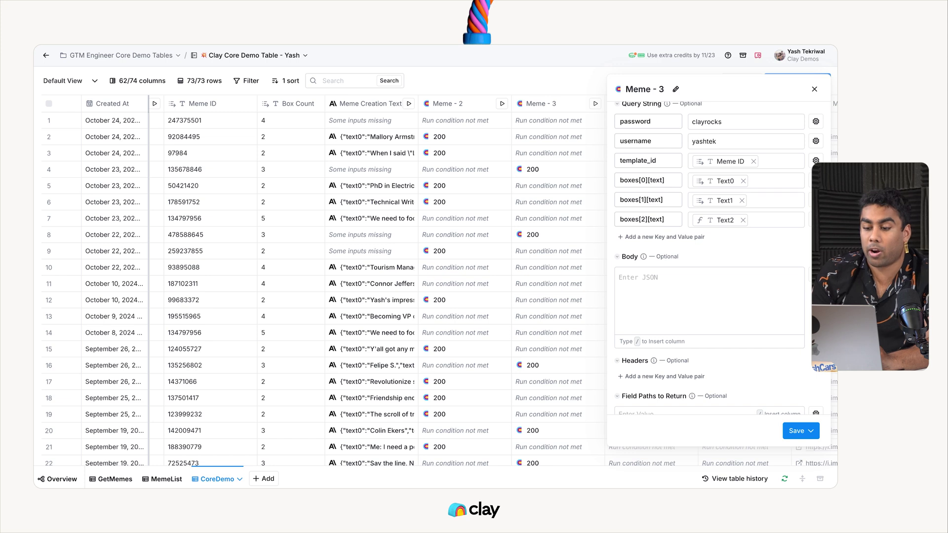
scroll(710, 257, "down", 4)
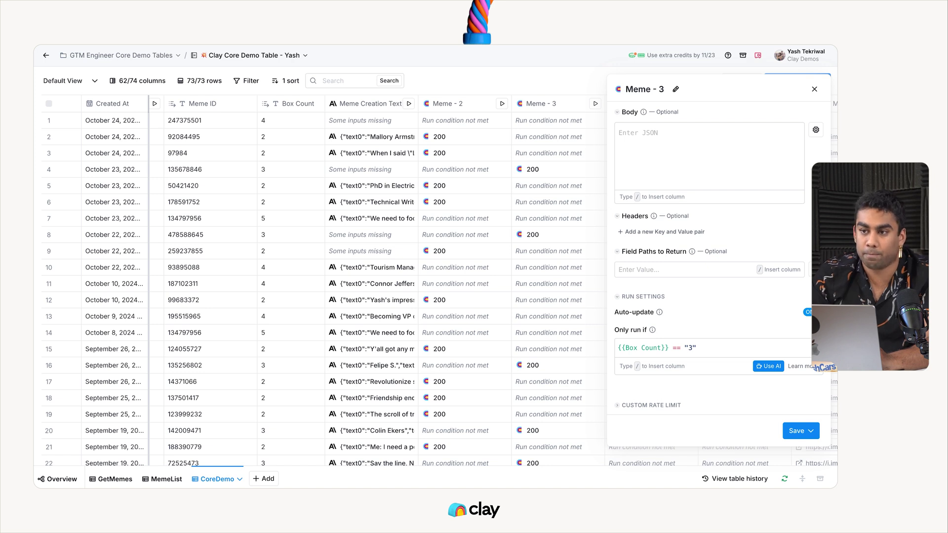
key("Escape")
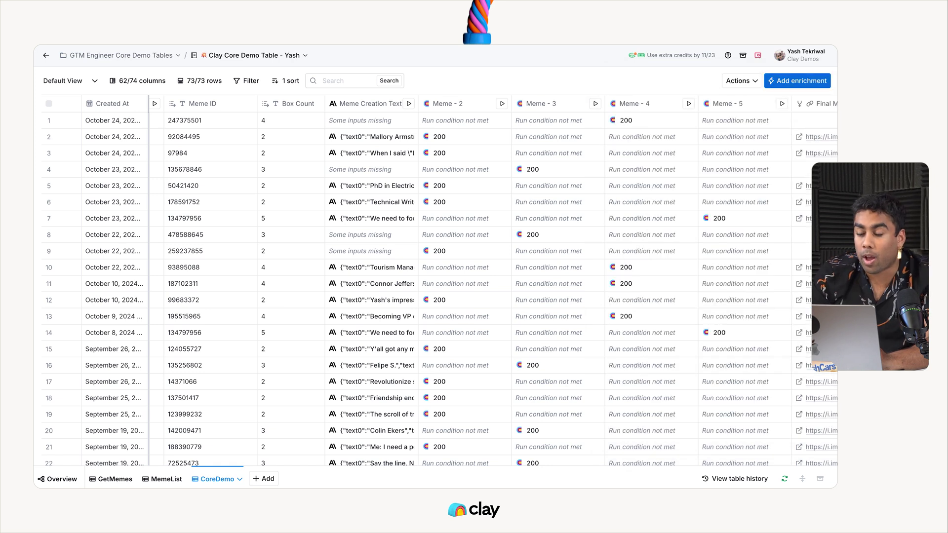
View the Final Meme image for row 12, close it and look over the Final Meme and LGM Message columns
scroll(494, 282, "right", 4)
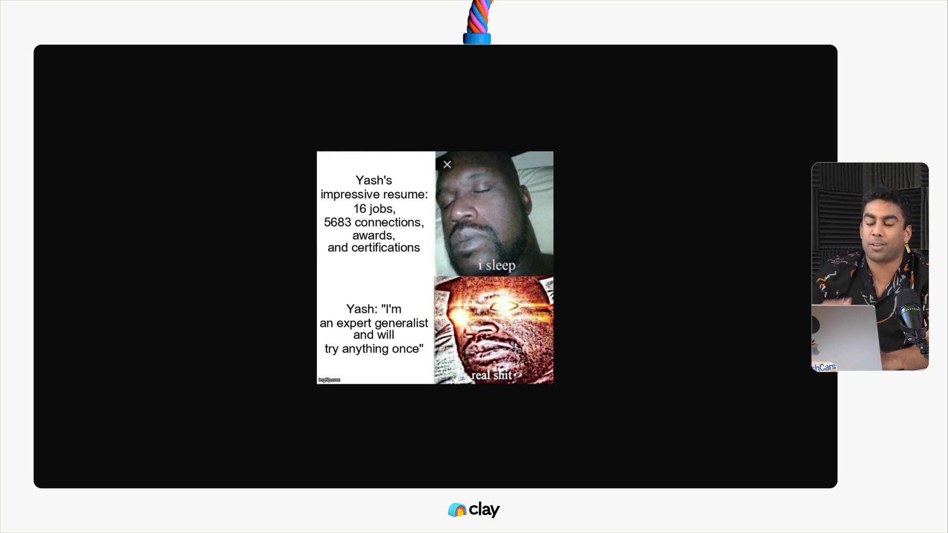
key("Escape")
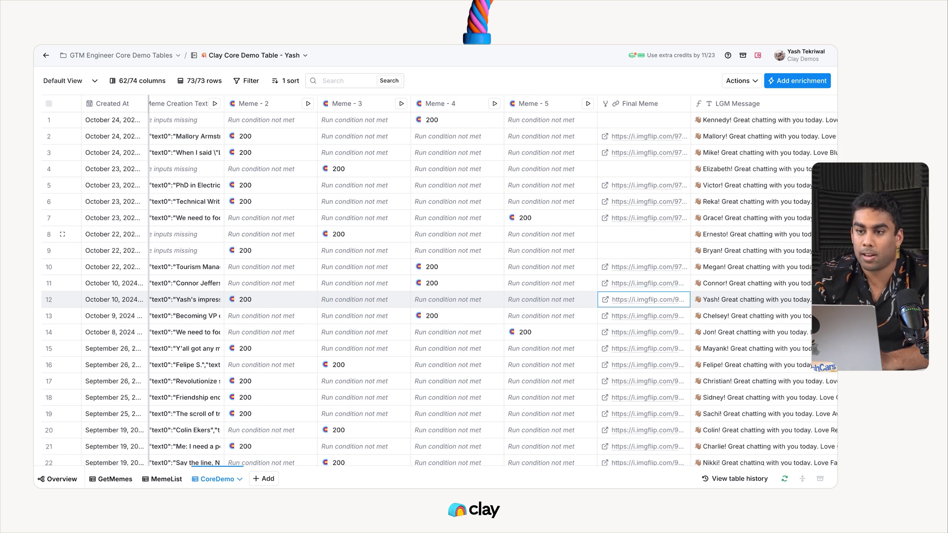
scroll(440, 285, "down", 1)
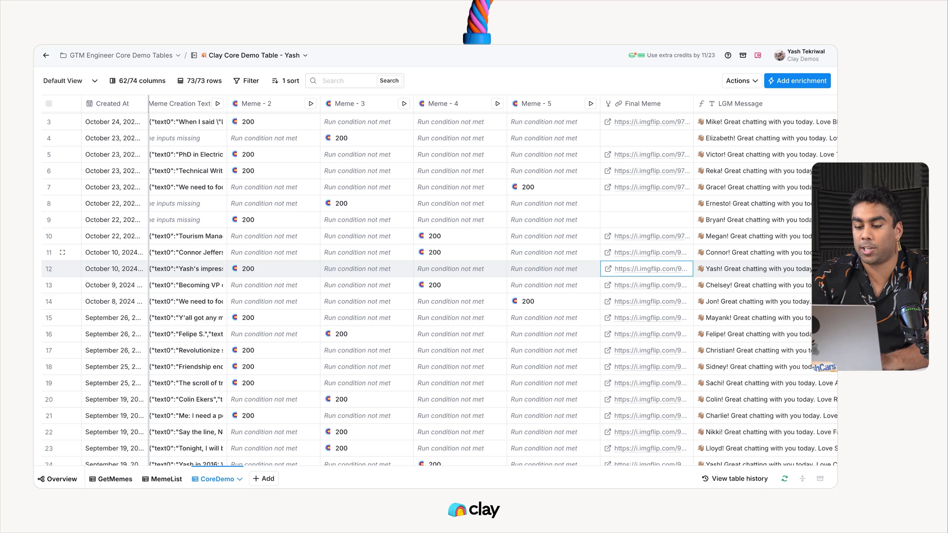
scroll(494, 269, "right", 5)
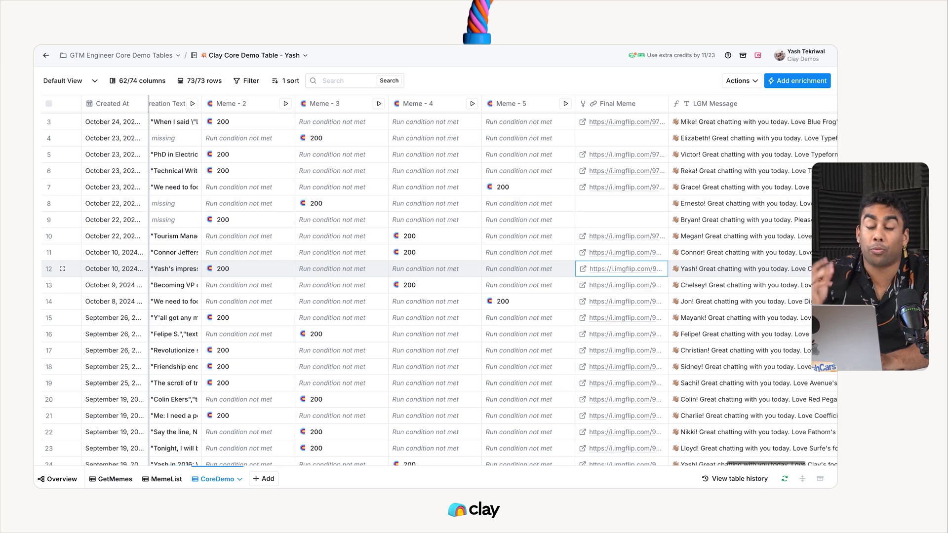